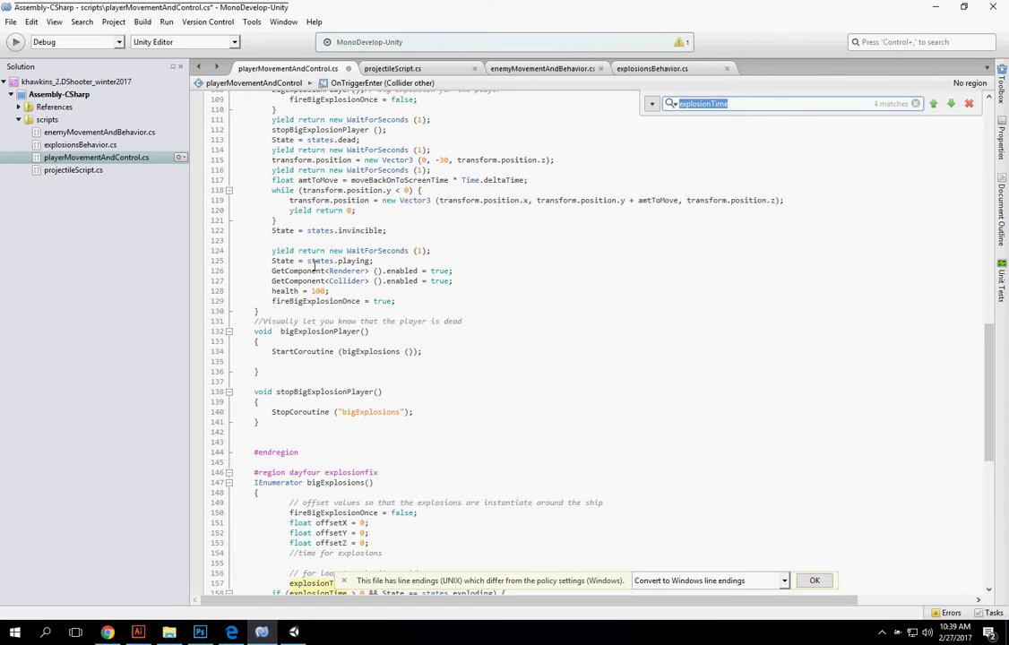
Insert 'yield return new WaitForSeconds (2);' right after 'State = states.invincible;'.
{"action": "left_click_drag", "start_coordinate": [271, 231], "coordinate": [387, 230]}
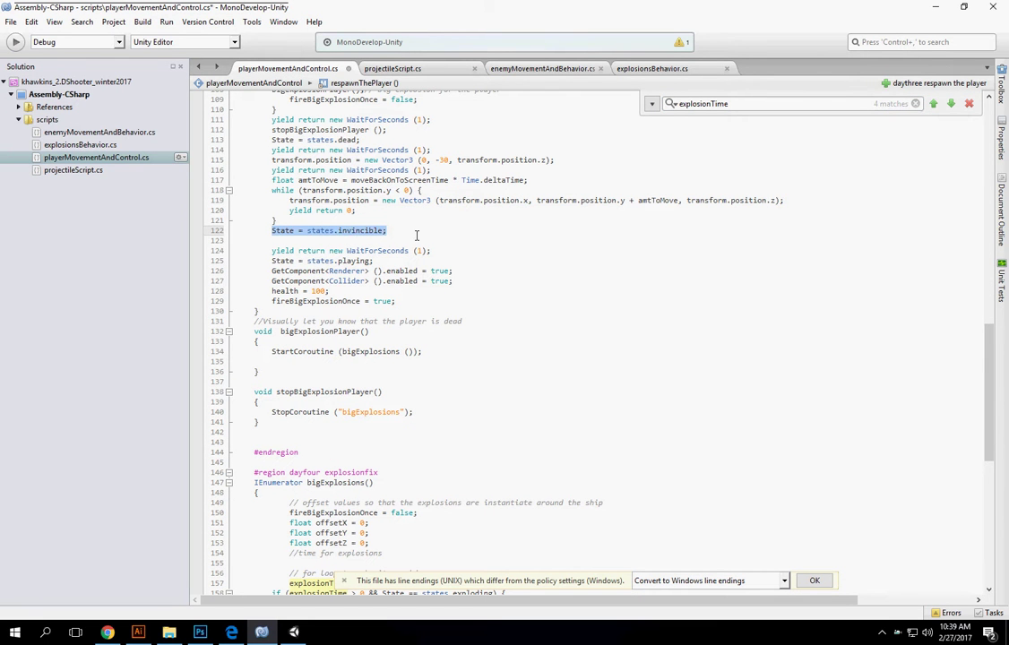
{"action": "left_click", "coordinate": [414, 232]}
{"action": "left_click_drag", "start_coordinate": [430, 251], "coordinate": [255, 251]}
{"action": "key", "text": "ctrl+c"}
{"action": "left_click", "coordinate": [415, 233]}
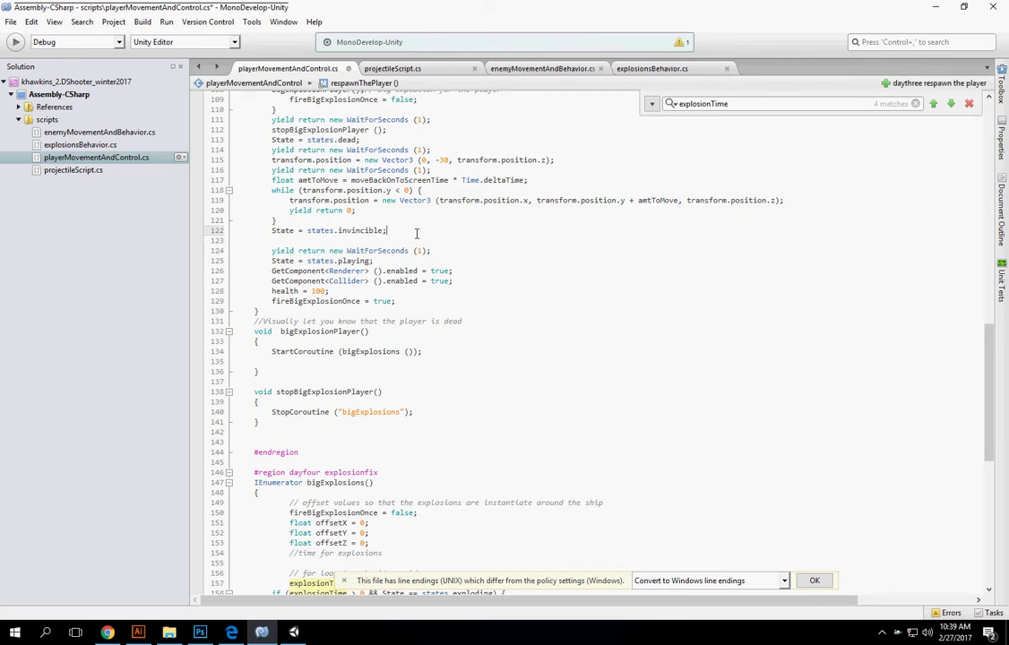
{"action": "key", "text": "Return"}
{"action": "key", "text": "ctrl+v"}
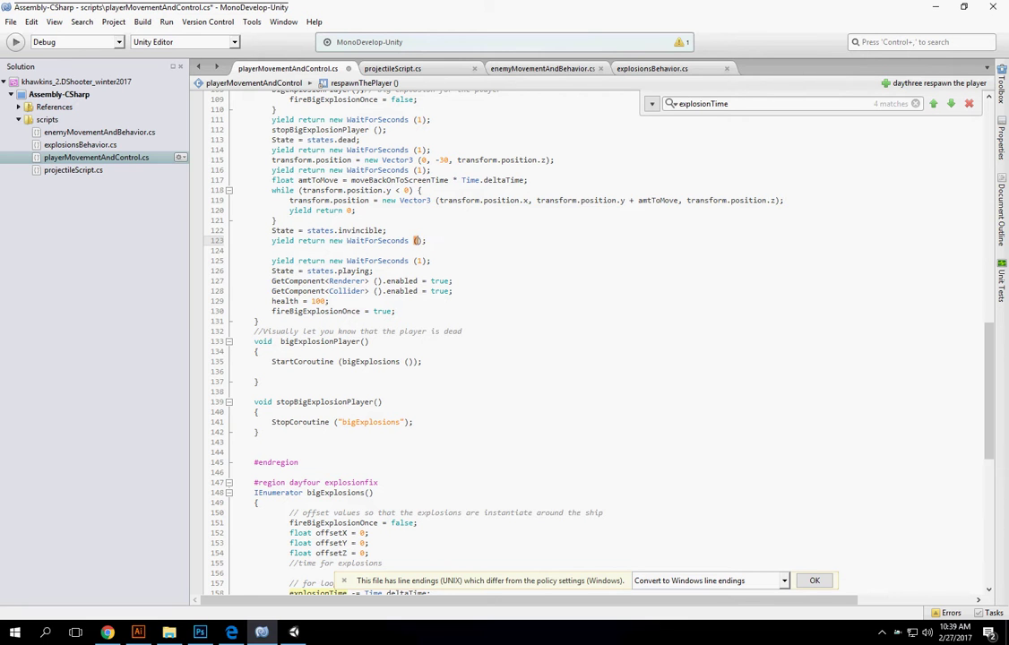
{"action": "type", "text": "2"}
{"action": "key", "text": "shift+F3"}
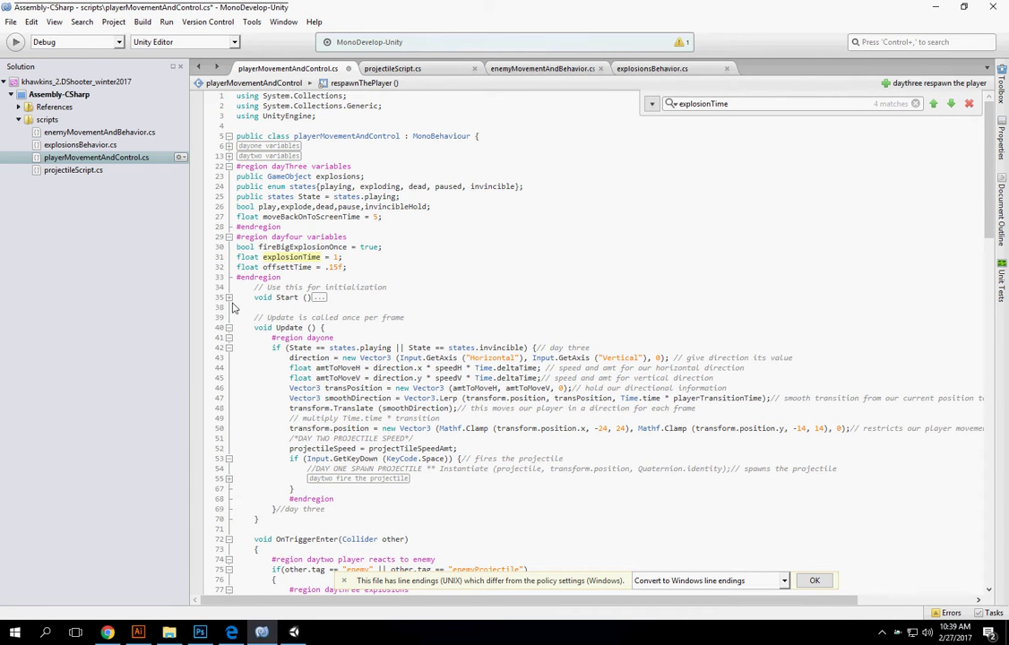
Declare 'float shipInvisibleTime = .015f;' below the offsettTime declaration.
{"action": "left_click", "coordinate": [229, 296]}
{"action": "left_click", "coordinate": [362, 267]}
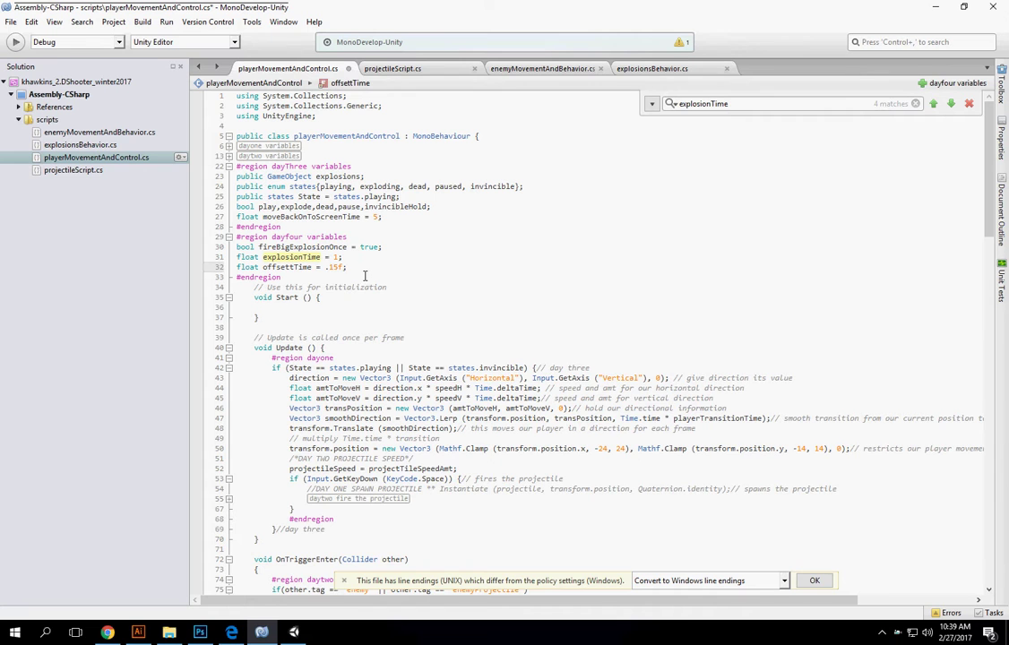
{"action": "key", "text": "Return"}
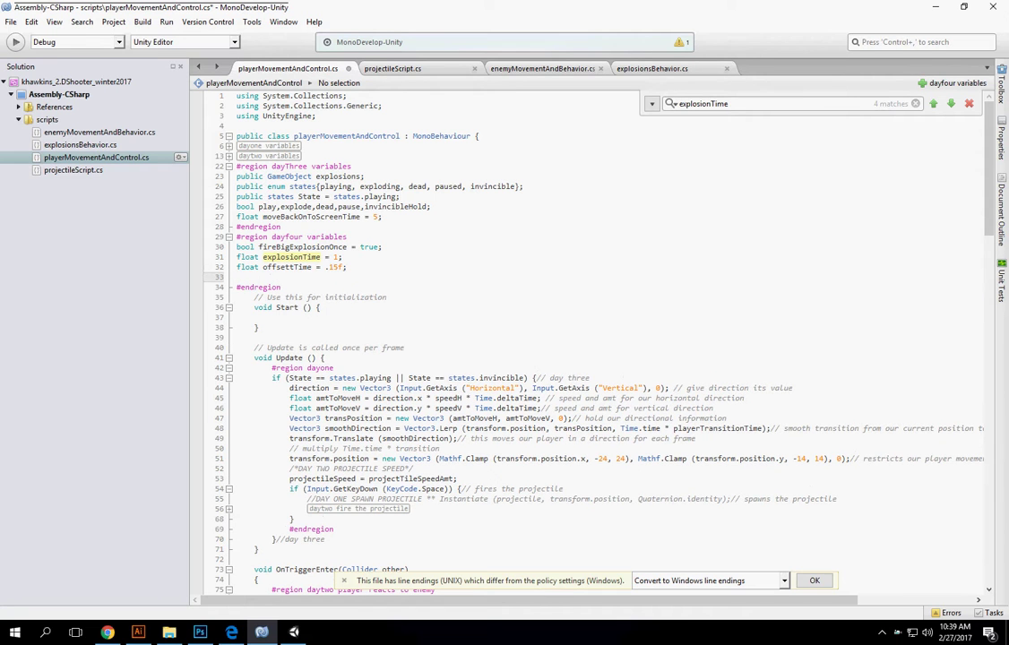
{"action": "type", "text": "float"}
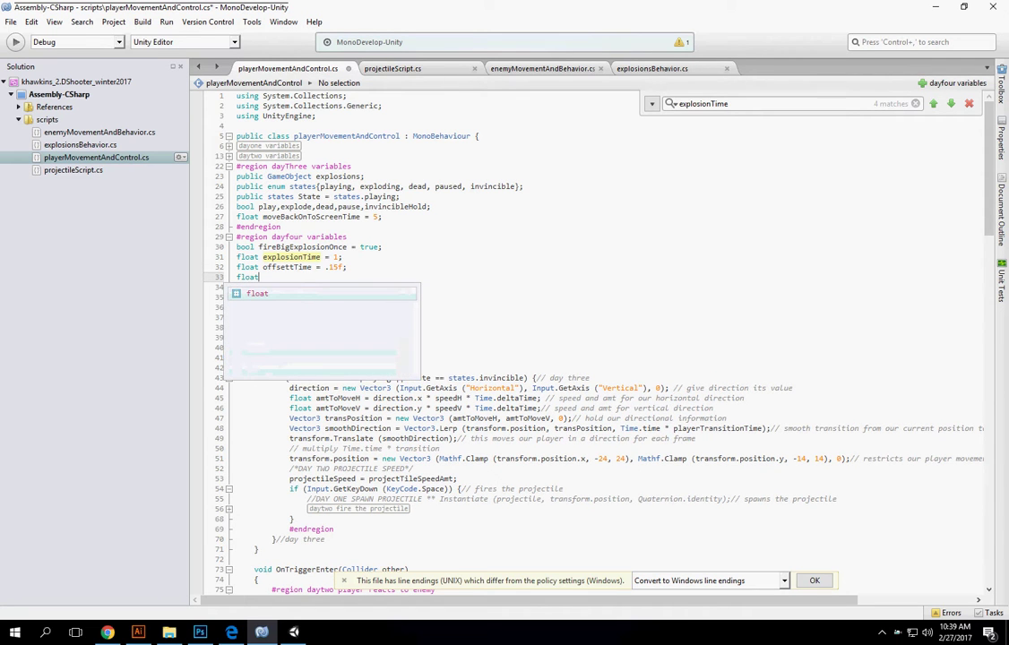
{"action": "key", "text": "BackSpace"}
{"action": "key", "text": "BackSpace"}
{"action": "key", "text": "BackSpace"}
{"action": "type", "text": "int "}
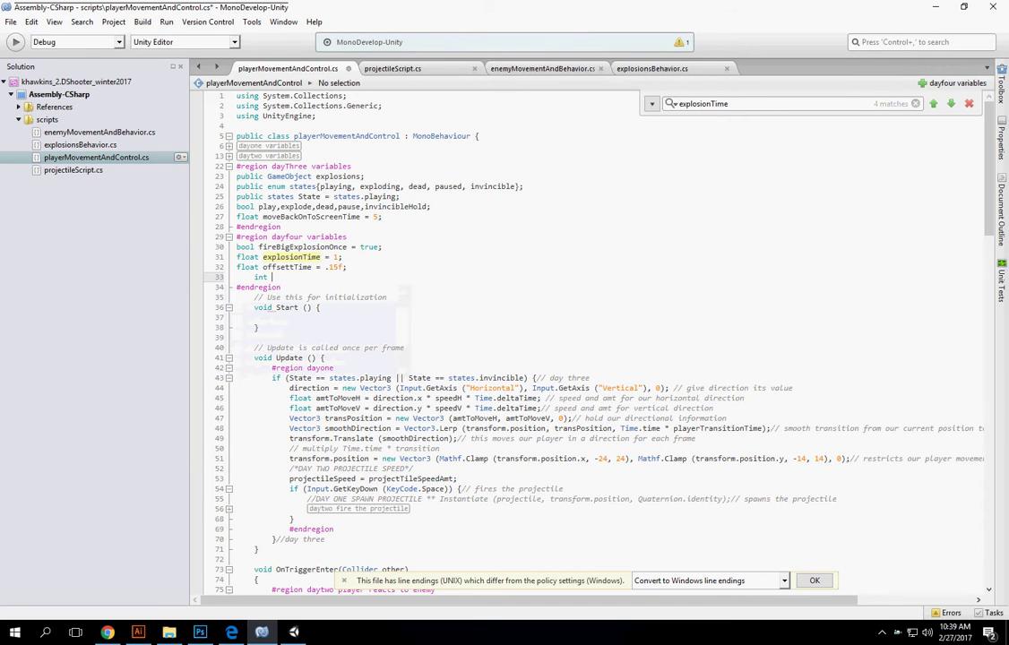
{"action": "type", "text": "ship"}
{"action": "type", "text": "Invis"}
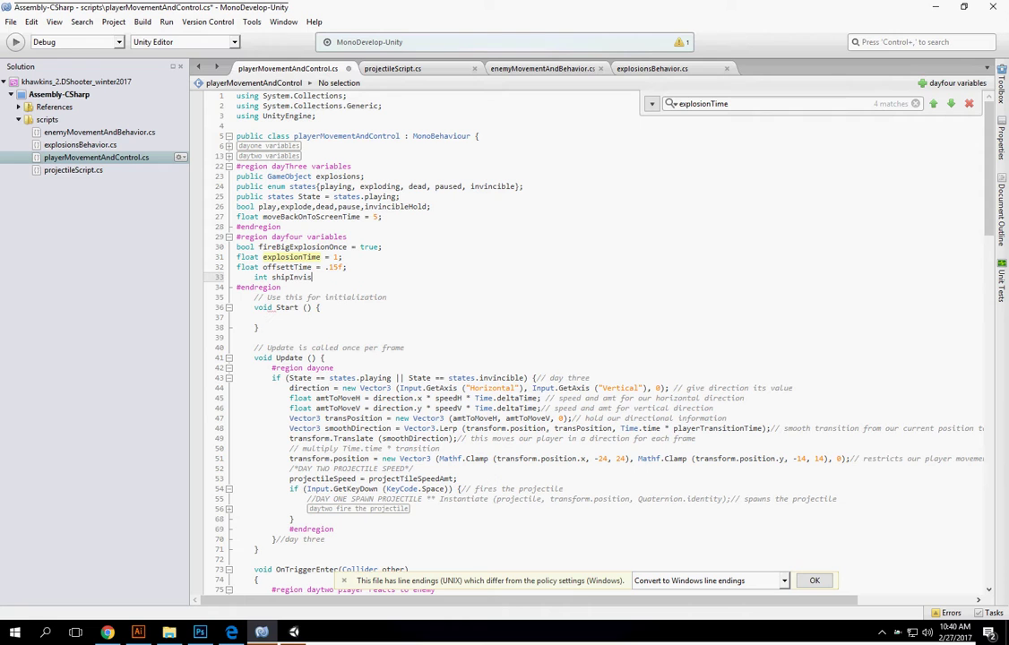
{"action": "type", "text": "ibleTime "}
{"action": "type", "text": "="}
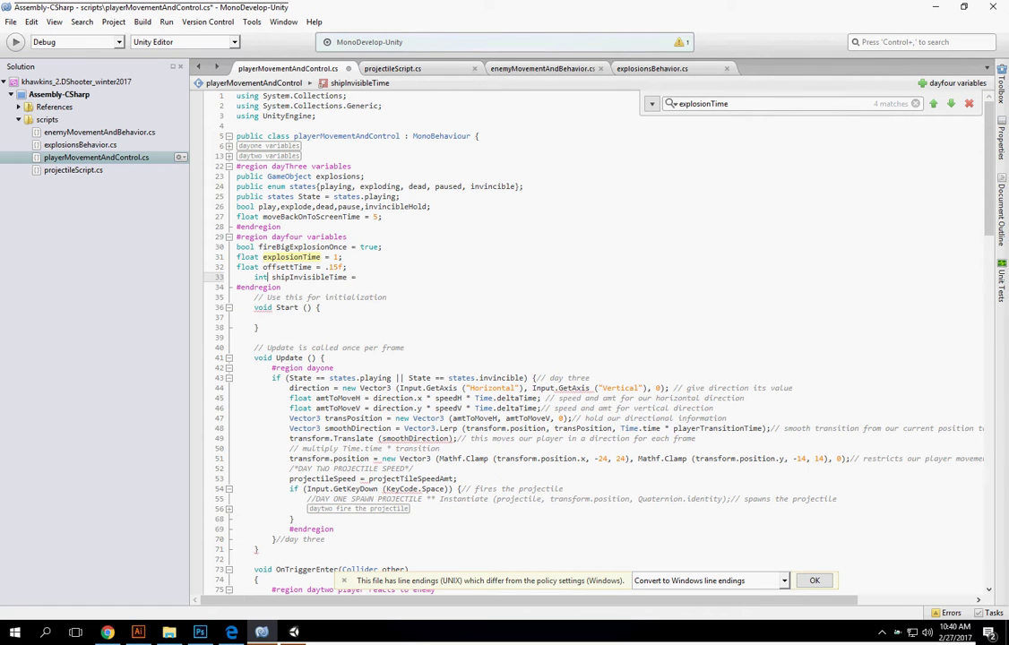
{"action": "left_click", "coordinate": [272, 277]}
{"action": "key", "text": "BackSpace"}
{"action": "key", "text": "BackSpace"}
{"action": "key", "text": "BackSpace"}
{"action": "key", "text": "BackSpace"}
{"action": "type", "text": "fl"}
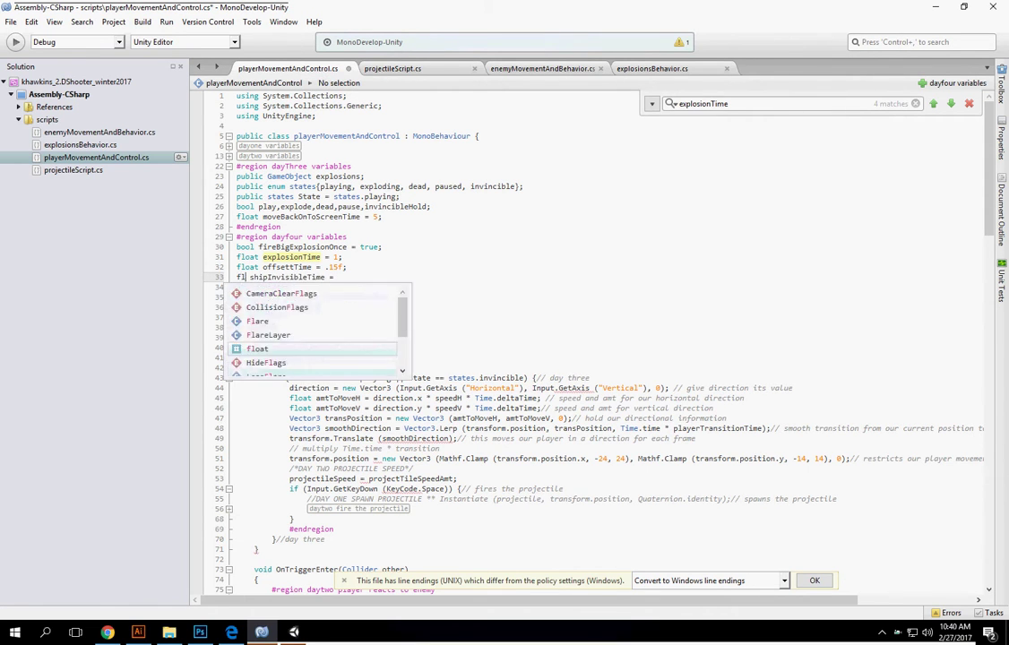
{"action": "type", "text": "oat"}
{"action": "key", "text": "End"}
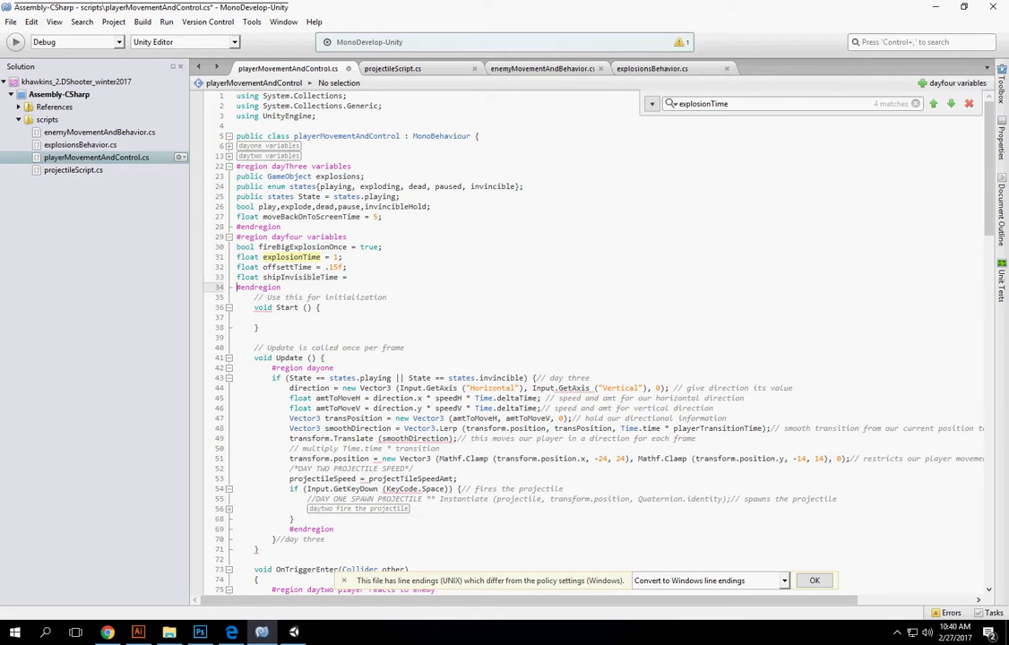
{"action": "type", "text": "1"}
{"action": "type", "text": ".15"}
{"action": "key", "text": "BackSpace"}
{"action": "type", "text": "5f"}
{"action": "type", "text": ";"}
Add 'int invisibleAmt = 10;' below it and remove both lines' extra indentation.
{"action": "key", "text": "Return"}
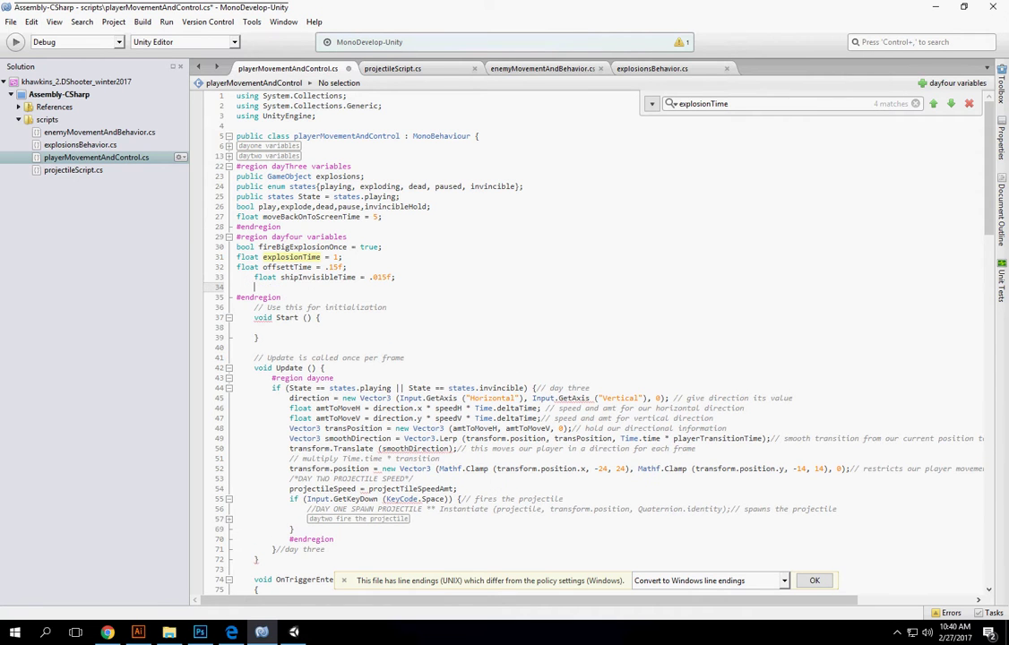
{"action": "type", "text": "int "}
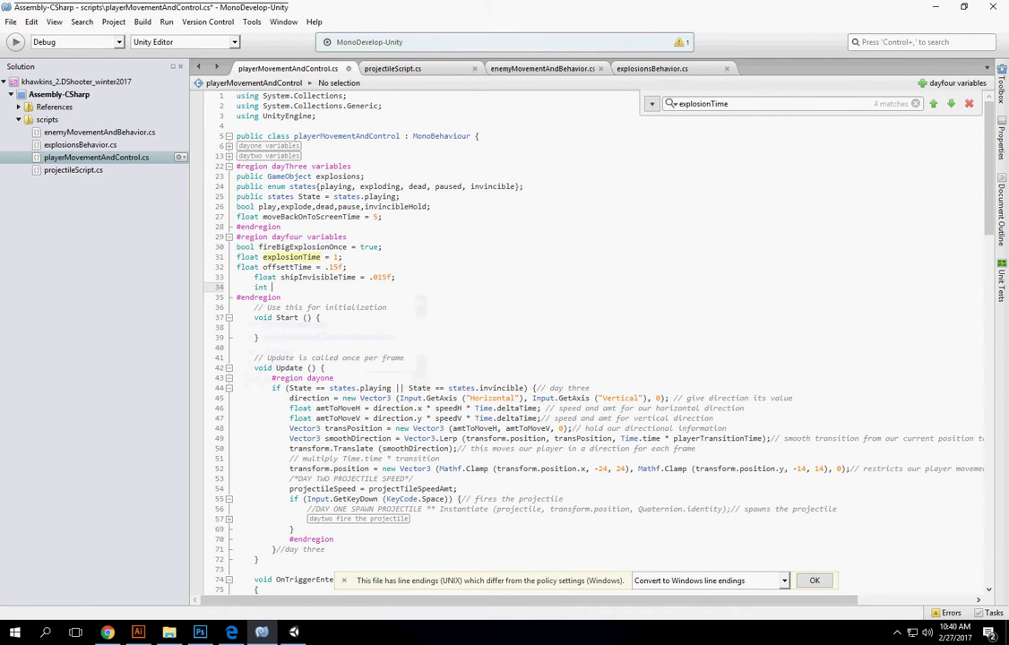
{"action": "type", "text": "howMan"}
{"action": "type", "text": "y"}
{"action": "key", "text": "BackSpace"}
{"action": "key", "text": "BackSpace"}
{"action": "key", "text": "BackSpace"}
{"action": "key", "text": "BackSpace"}
{"action": "key", "text": "BackSpace"}
{"action": "key", "text": "BackSpace"}
{"action": "key", "text": "BackSpace"}
{"action": "type", "text": "in"}
{"action": "type", "text": "visible"}
{"action": "type", "text": "Amt = 1"}
{"action": "type", "text": "0;"}
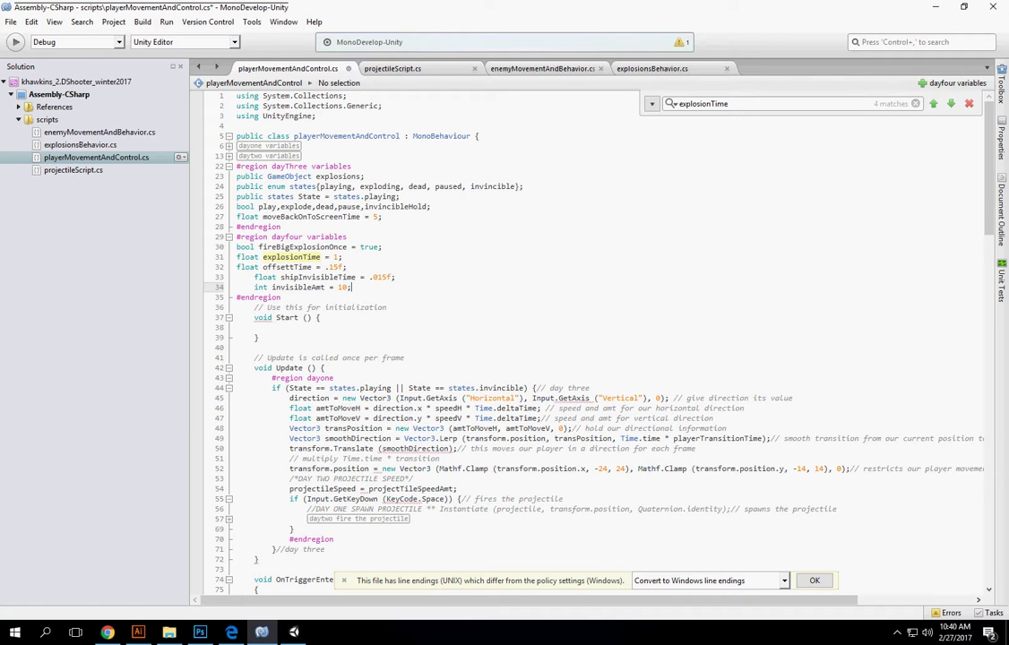
{"action": "key", "text": "Home"}
{"action": "key", "text": "BackSpace"}
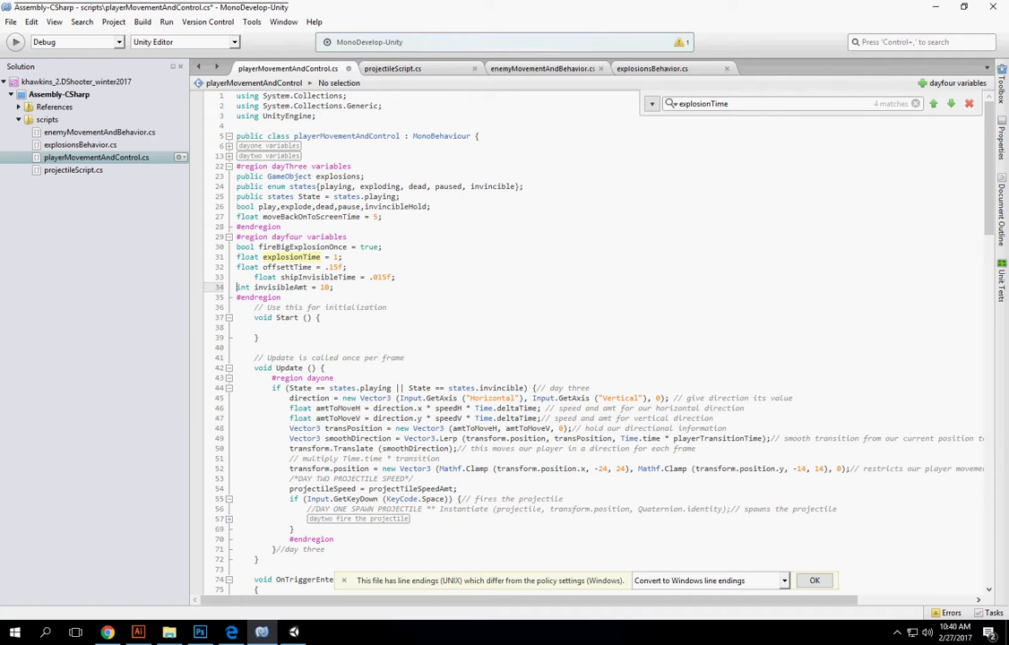
{"action": "key", "text": "Up"}
{"action": "key", "text": "Home"}
{"action": "key", "text": "BackSpace"}
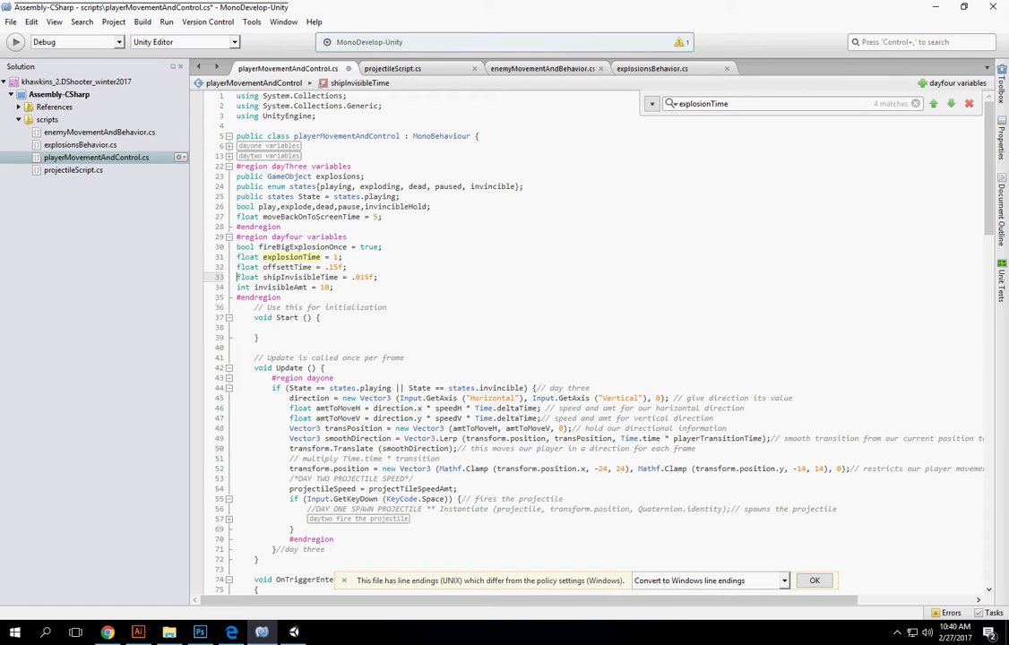
Add 'while (State = states.invincible)' after the two-second wait in respawnThePlayer.
{"action": "scroll", "coordinate": [467, 377], "scroll_direction": "down", "scroll_amount": 12}
{"action": "scroll", "coordinate": [448, 359], "scroll_direction": "down", "scroll_amount": 8}
{"action": "scroll", "coordinate": [412, 323], "scroll_direction": "down", "scroll_amount": 7}
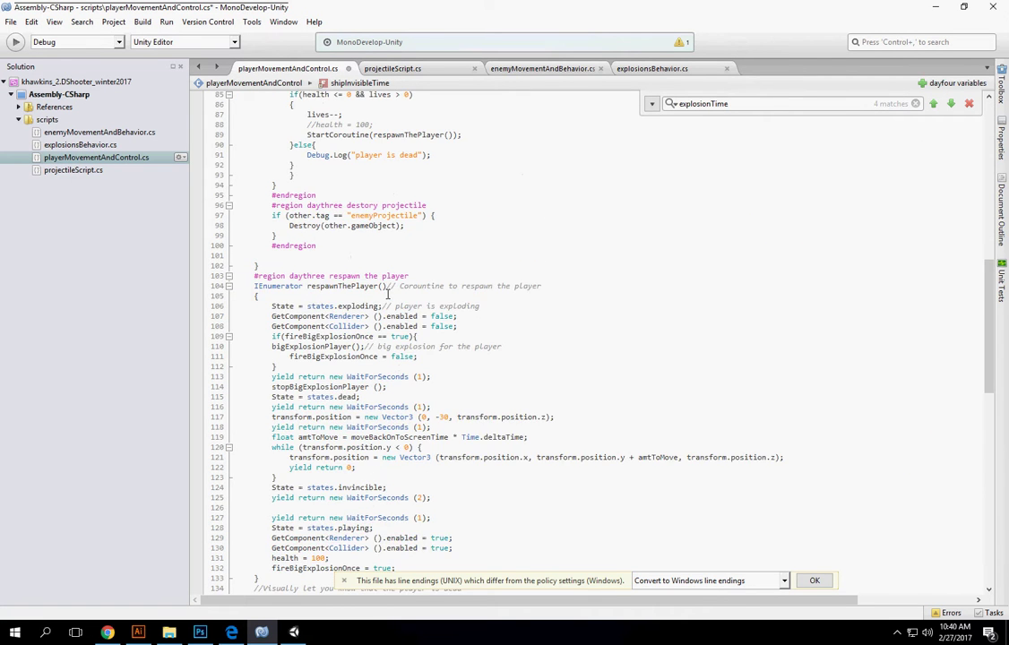
{"action": "scroll", "coordinate": [386, 295], "scroll_direction": "down", "scroll_amount": 7}
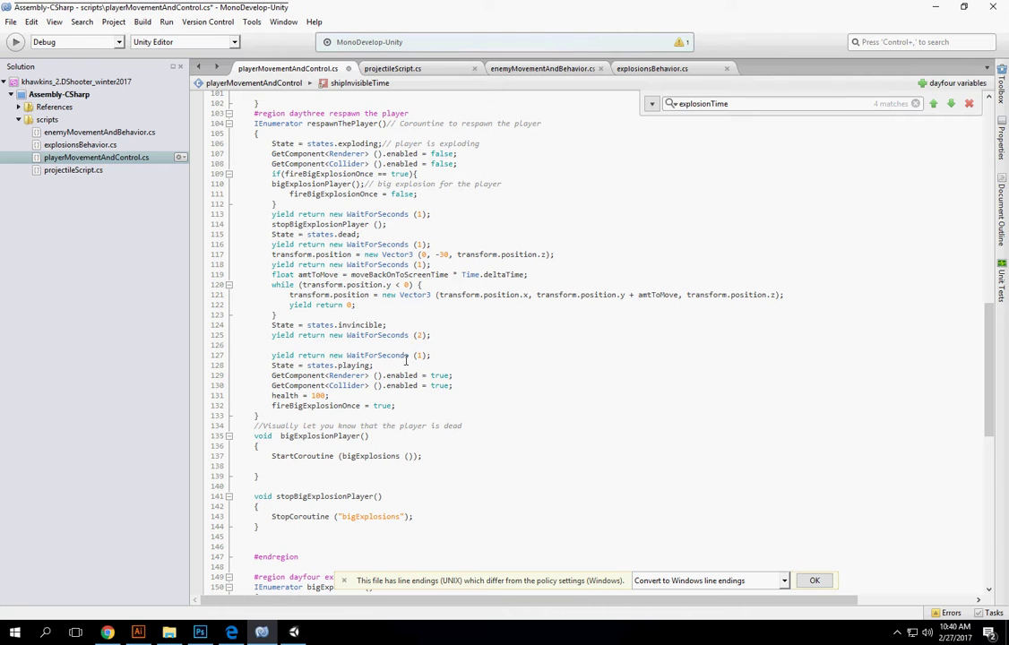
{"action": "left_click", "coordinate": [394, 342]}
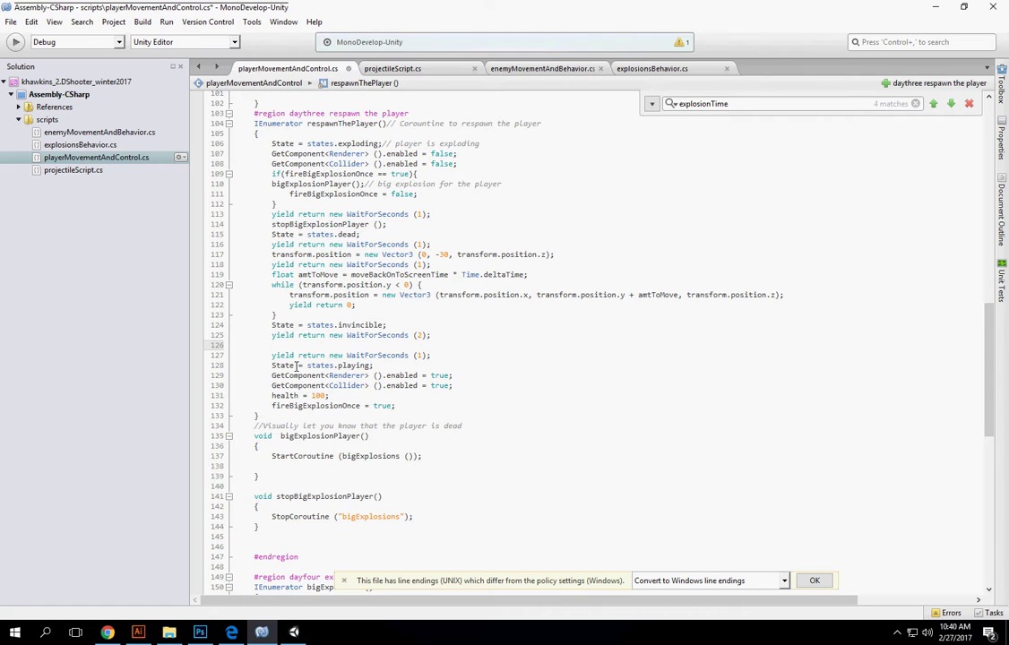
{"action": "type", "text": "while"}
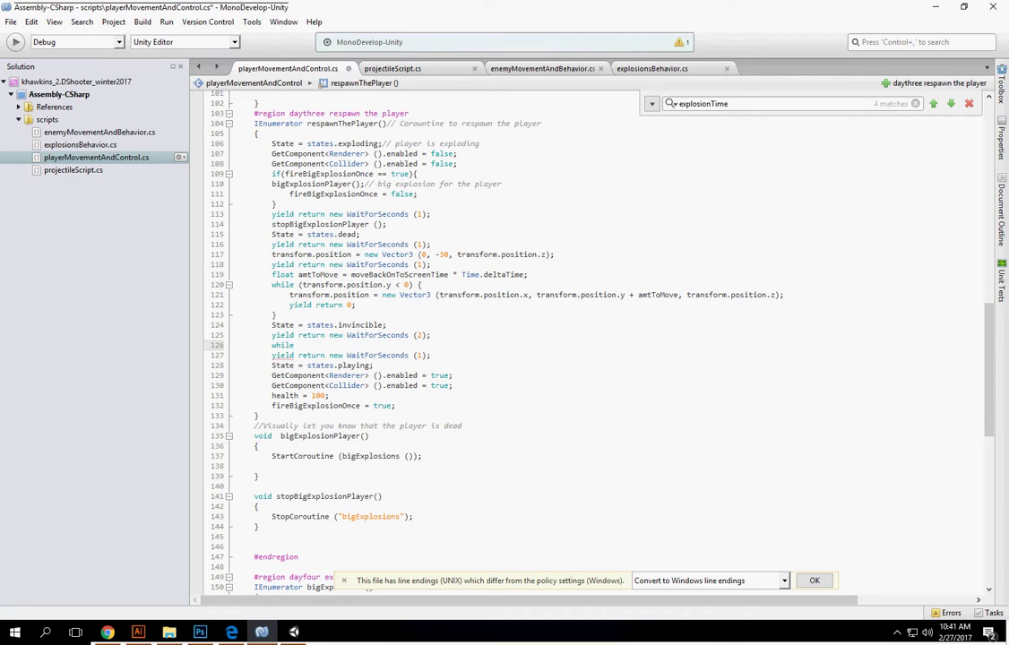
{"action": "type", "text": "()"}
{"action": "left_click_drag", "start_coordinate": [271, 325], "coordinate": [416, 329]}
{"action": "key", "text": "ctrl+c"}
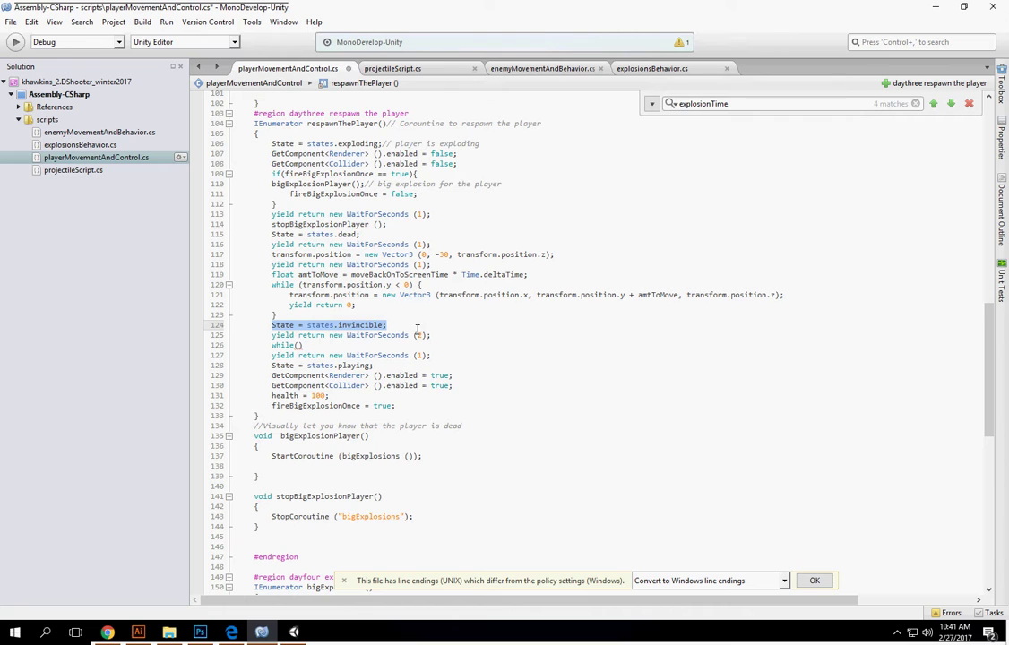
{"action": "left_click", "coordinate": [300, 345]}
{"action": "key", "text": "ctrl+v"}
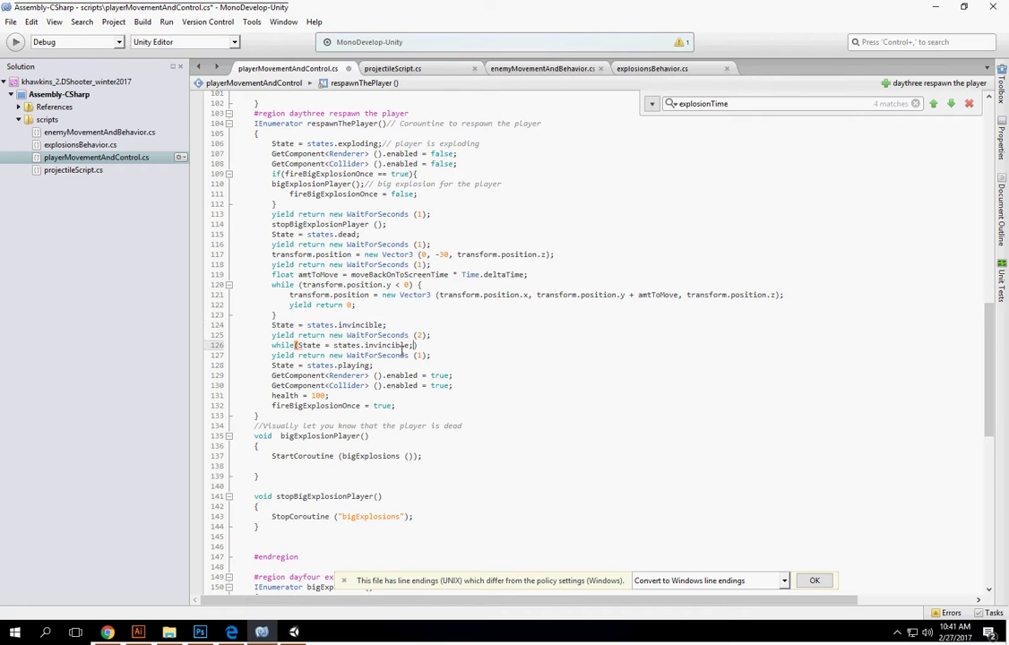
{"action": "key", "text": "BackSpace"}
Select the invisibleAmt variable name in the declarations.
{"action": "scroll", "coordinate": [375, 311], "scroll_direction": "up", "scroll_amount": 10}
{"action": "scroll", "coordinate": [283, 269], "scroll_direction": "up", "scroll_amount": 15}
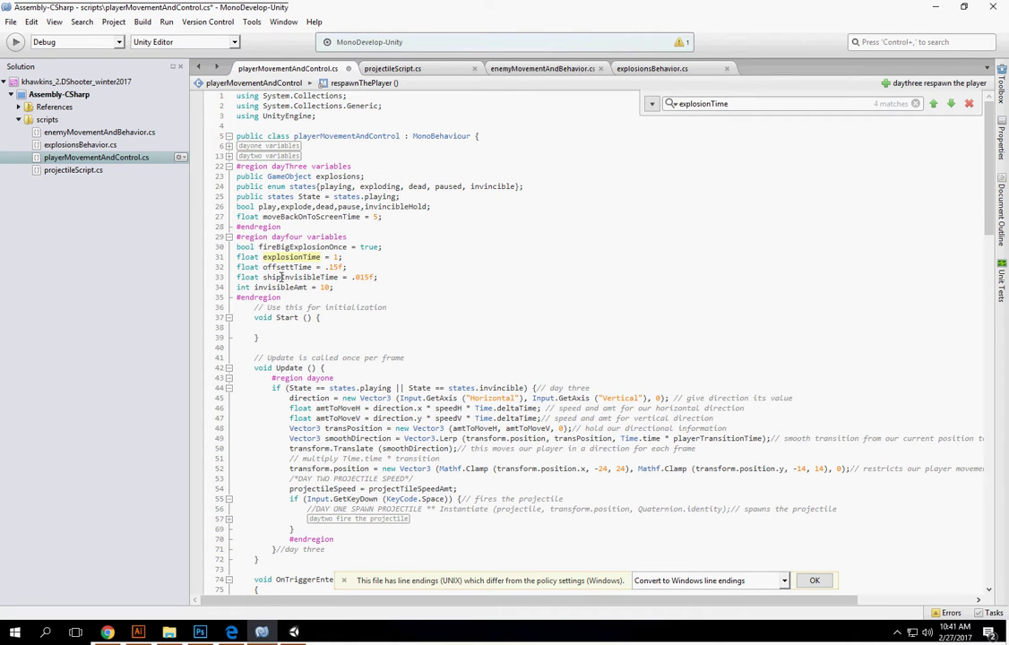
{"action": "double_click", "coordinate": [273, 287]}
{"action": "scroll", "coordinate": [498, 347], "scroll_direction": "down", "scroll_amount": 20}
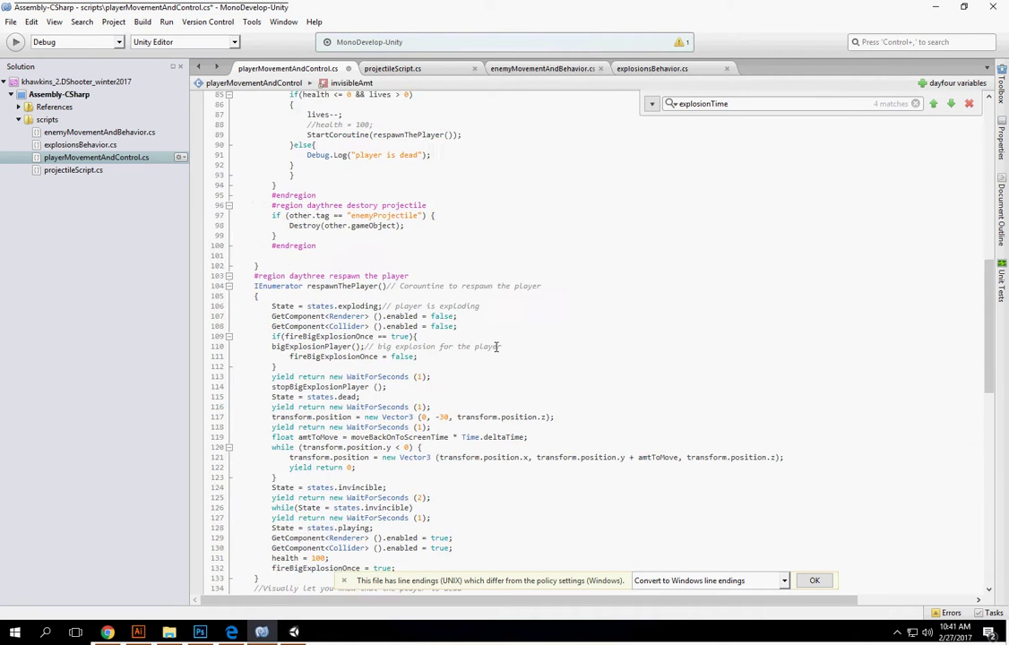
{"action": "scroll", "coordinate": [498, 347], "scroll_direction": "down", "scroll_amount": 4}
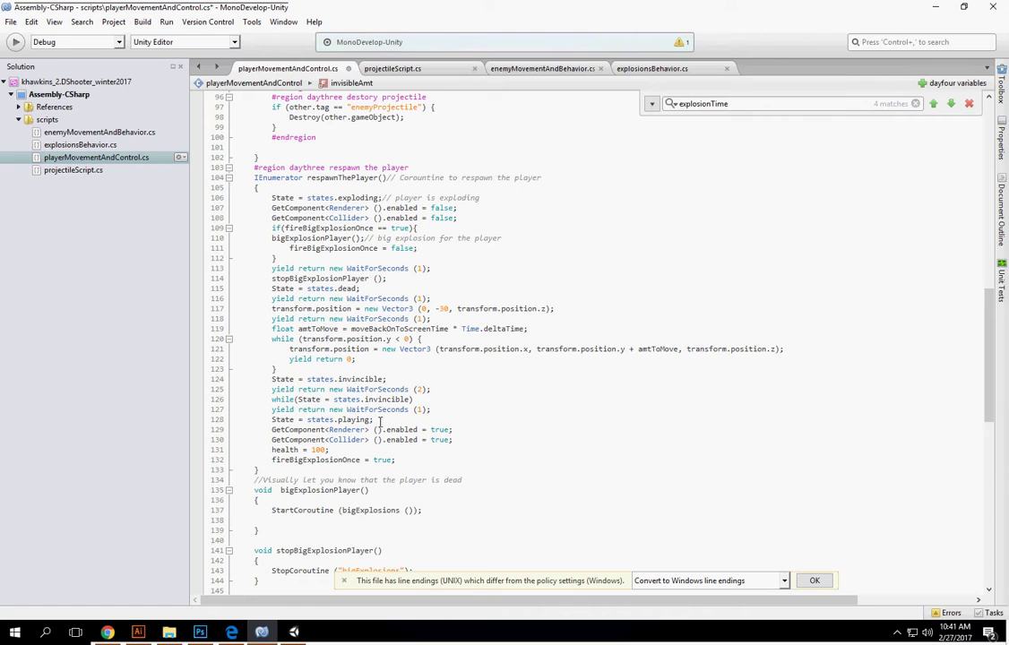
Change the loop condition to 'invisibleAmt < 10' and give the loop braces.
{"action": "left_click_drag", "start_coordinate": [296, 400], "coordinate": [385, 400]}
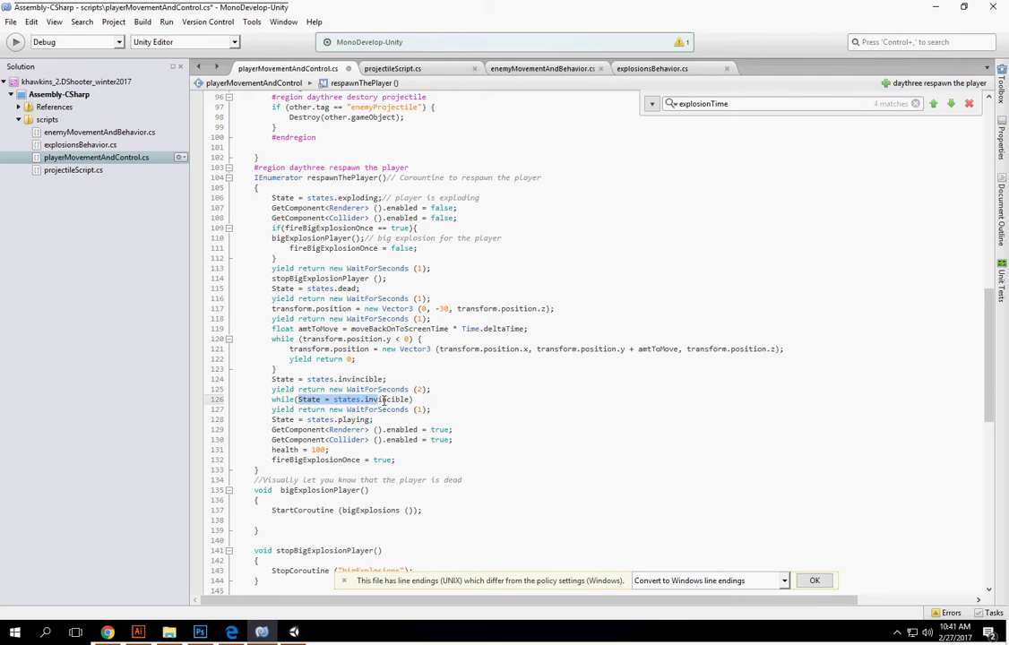
{"action": "type", "text": "invisibleAmt"}
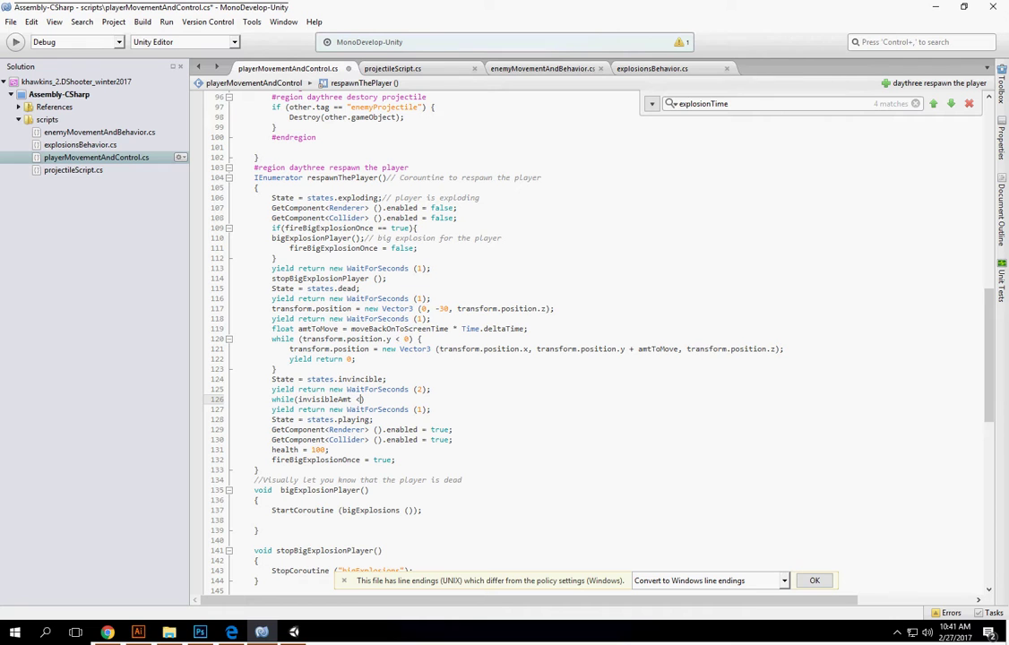
{"action": "type", "text": " < 10"}
{"action": "key", "text": "Return"}
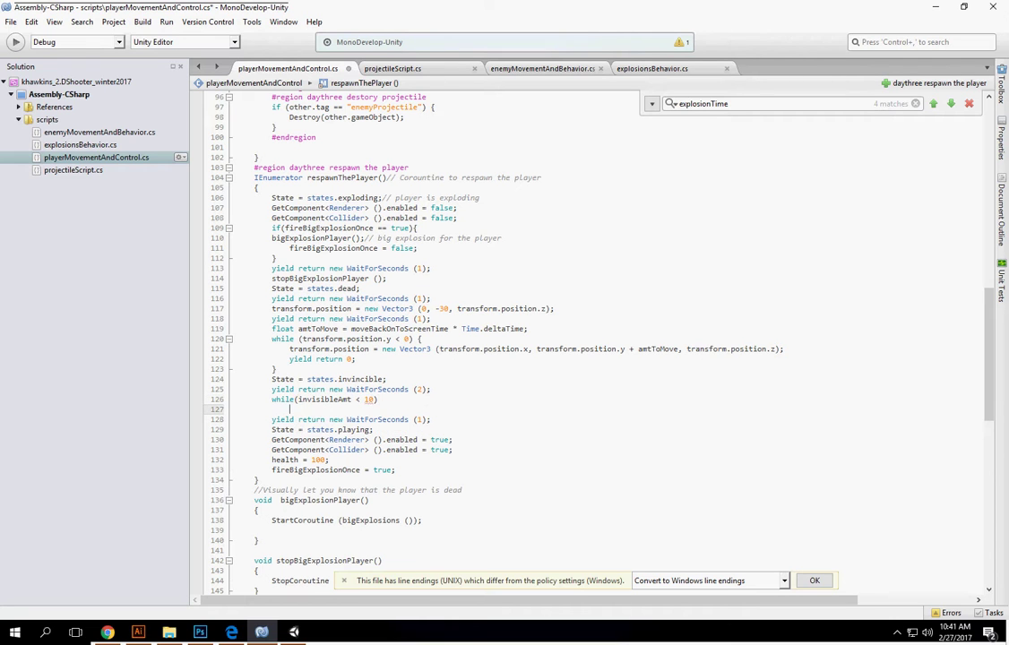
{"action": "type", "text": "{"}
{"action": "key", "text": "Return"}
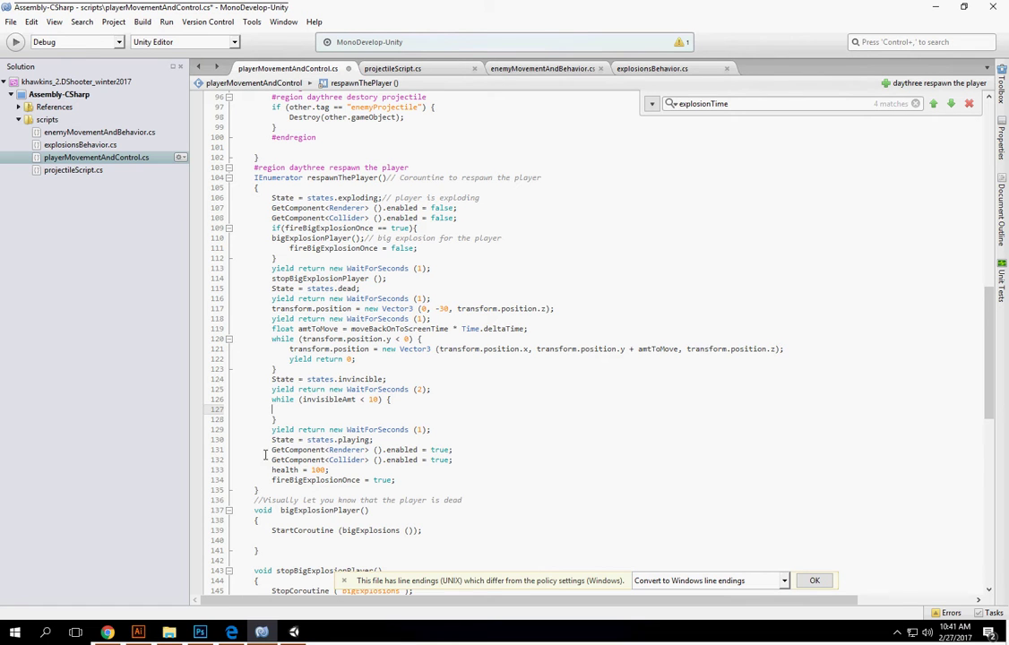
Toggle the renderer inside the loop with 'renderer.enabled = !renderer.enabled'.
{"action": "left_click_drag", "start_coordinate": [271, 450], "coordinate": [465, 449]}
{"action": "key", "text": "ctrl+c"}
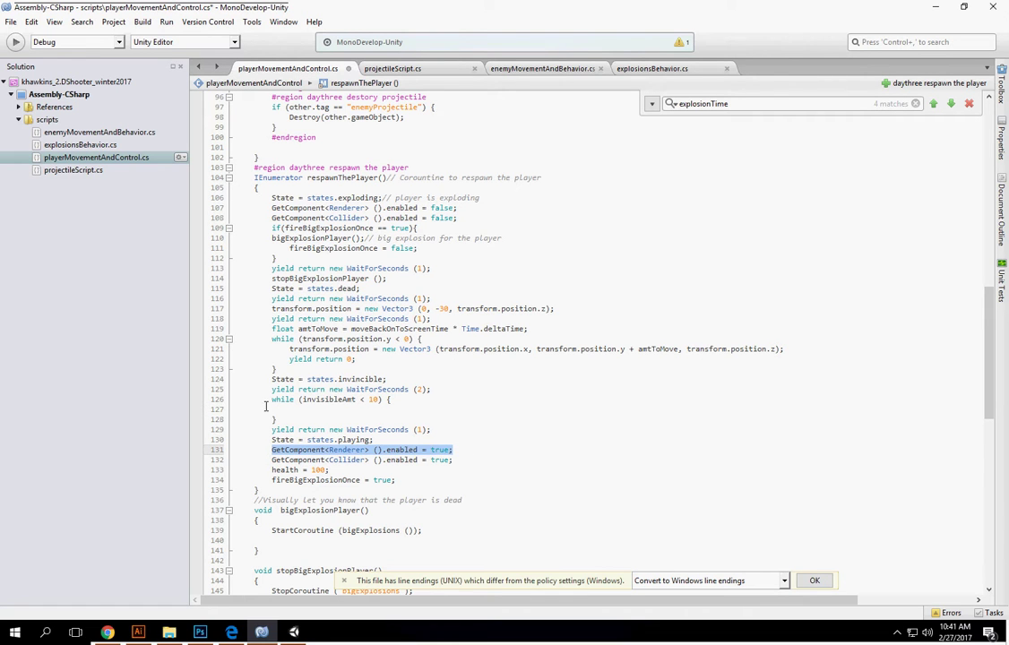
{"action": "left_click", "coordinate": [343, 410]}
{"action": "key", "text": "ctrl+v"}
{"action": "double_click", "coordinate": [457, 409]}
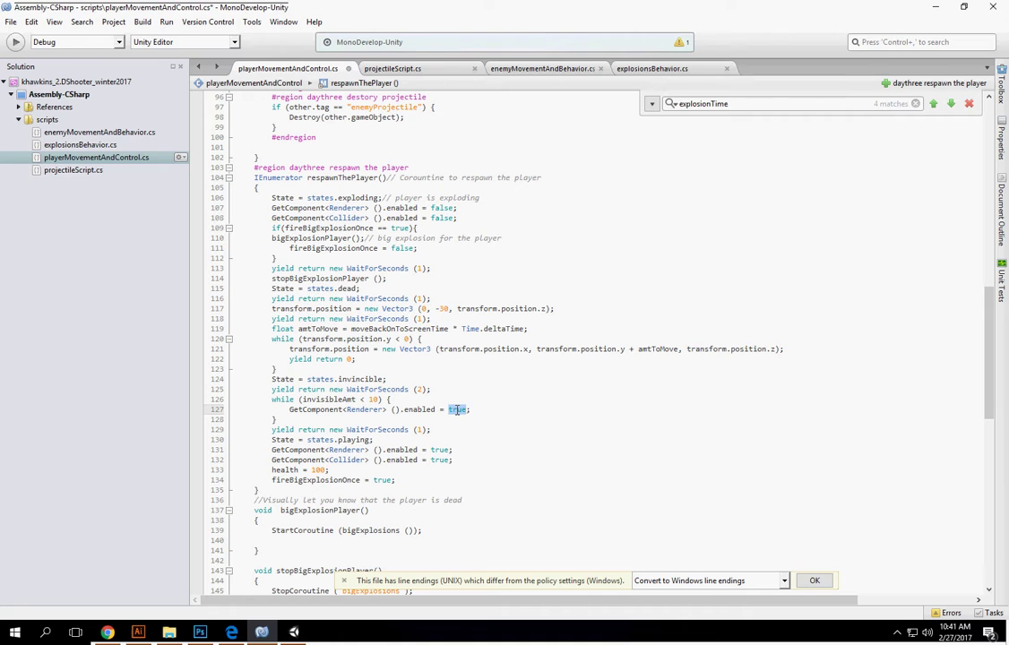
{"action": "key", "text": "BackSpace"}
{"action": "key", "text": "BackSpace"}
{"action": "key", "text": "BackSpace"}
{"action": "type", "text": "=!"}
{"action": "key", "text": "ctrl+v"}
{"action": "key", "text": "BackSpace"}
{"action": "key", "text": "BackSpace"}
{"action": "key", "text": "BackSpace"}
{"action": "key", "text": "BackSpace"}
{"action": "key", "text": "BackSpace"}
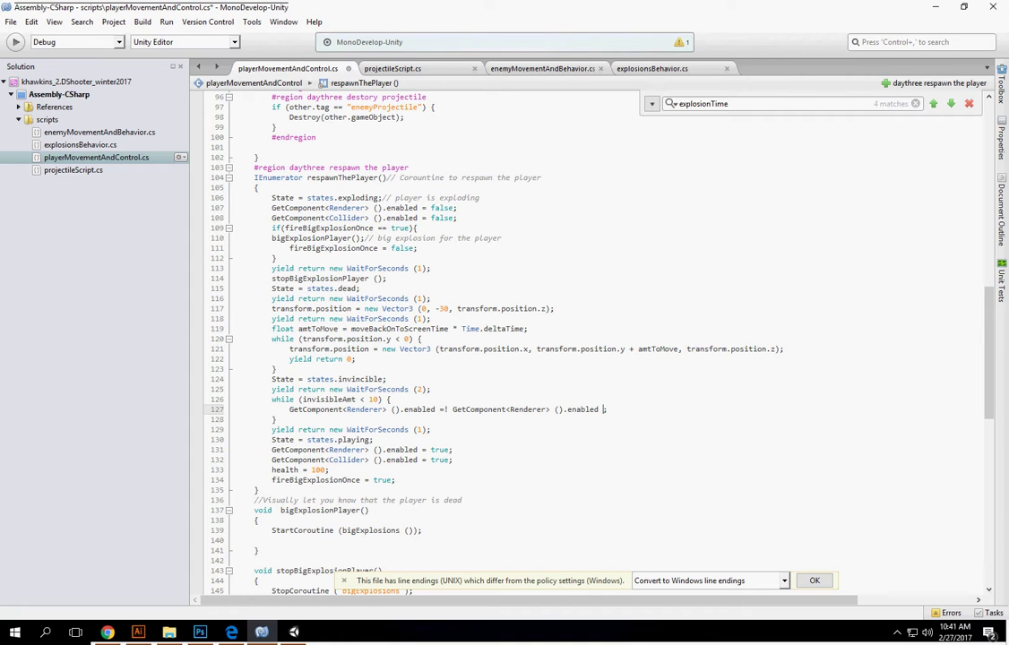
{"action": "key", "text": "BackSpace"}
{"action": "key", "text": "BackSpace"}
Add 'if (renderer enabled) invisibleAmt++;' below the toggle.
{"action": "key", "text": "Return"}
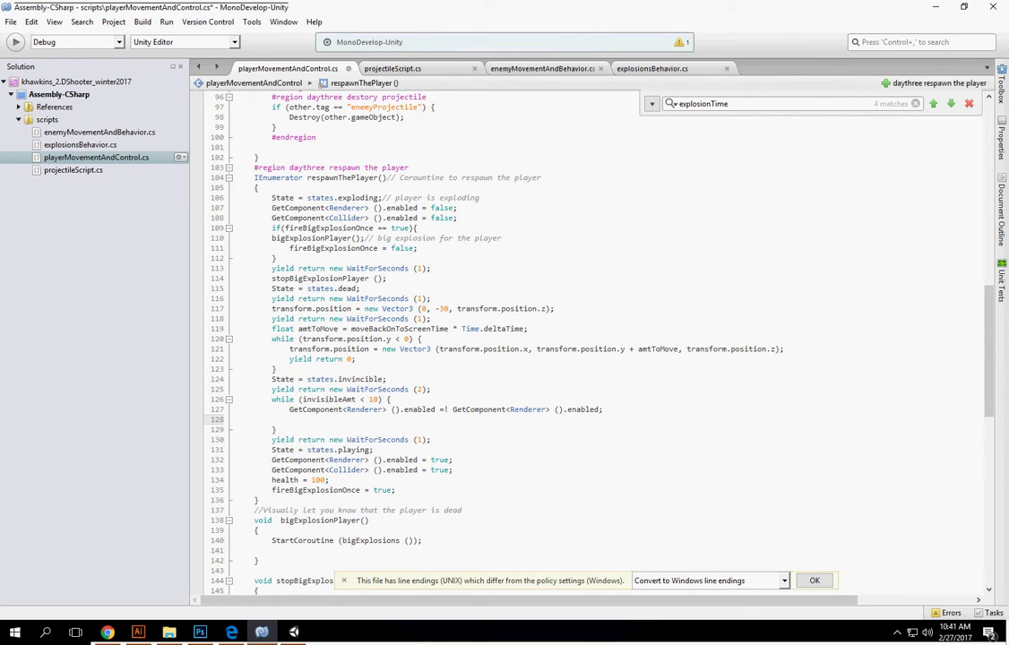
{"action": "type", "text": "if("}
{"action": "left_click_drag", "start_coordinate": [289, 410], "coordinate": [435, 409]}
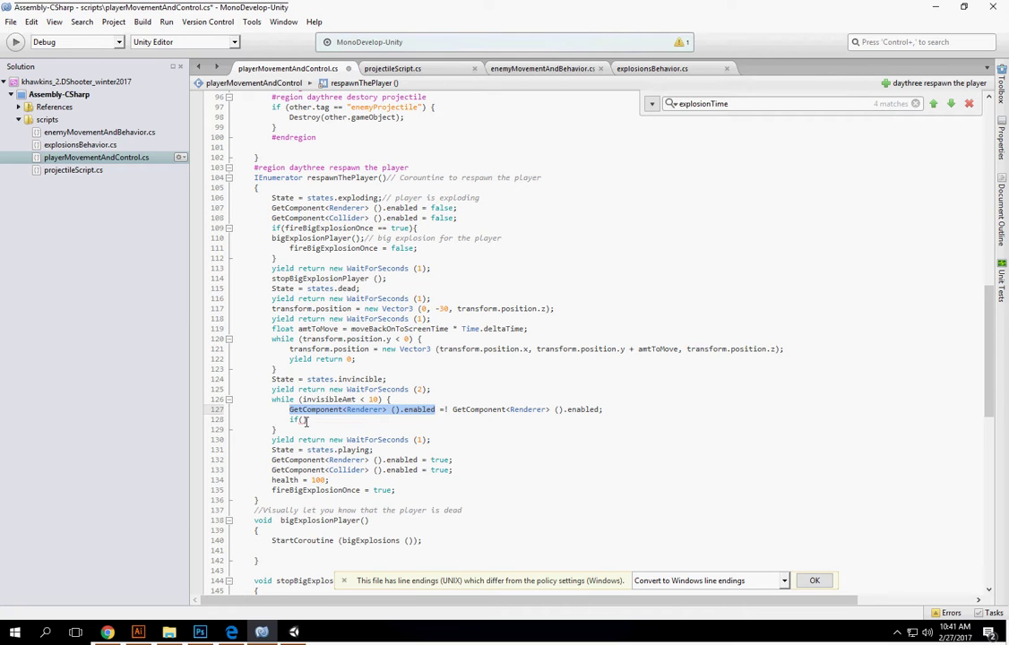
{"action": "left_click", "coordinate": [303, 419]}
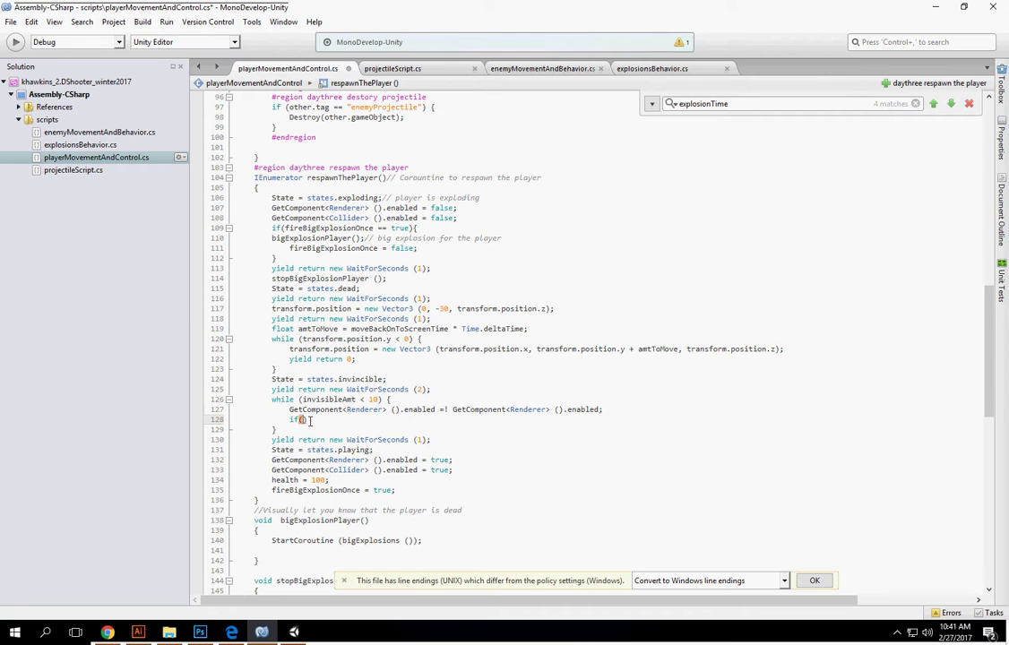
{"action": "key", "text": "ctrl+v"}
{"action": "left_click", "coordinate": [466, 420]}
{"action": "key", "text": "Return"}
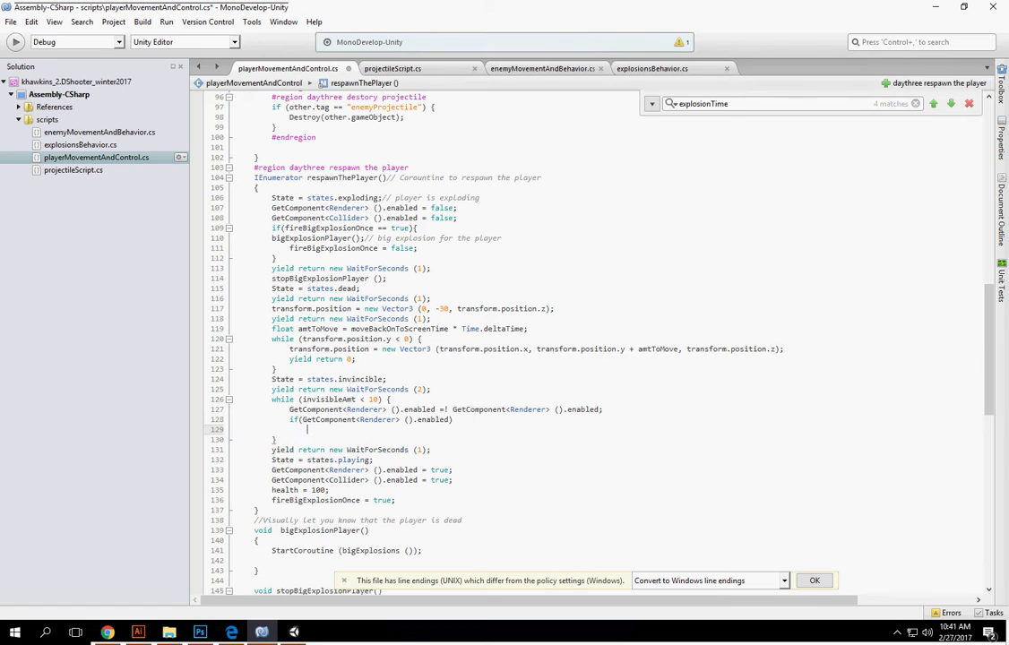
{"action": "double_click", "coordinate": [328, 399]}
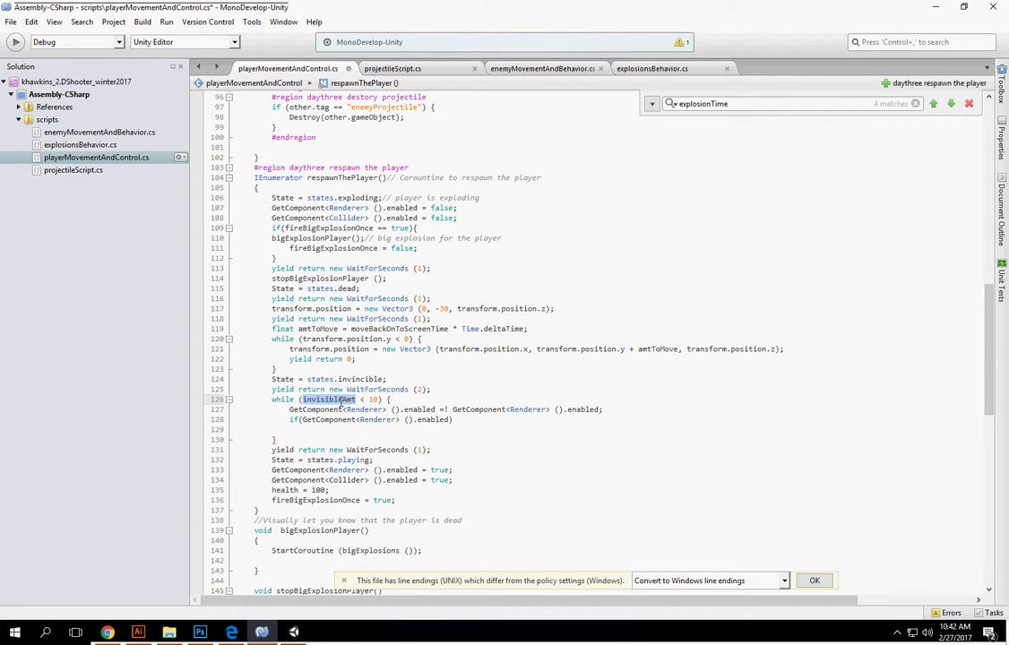
{"action": "key", "text": "ctrl+c"}
{"action": "left_click", "coordinate": [329, 430]}
{"action": "key", "text": "ctrl+v"}
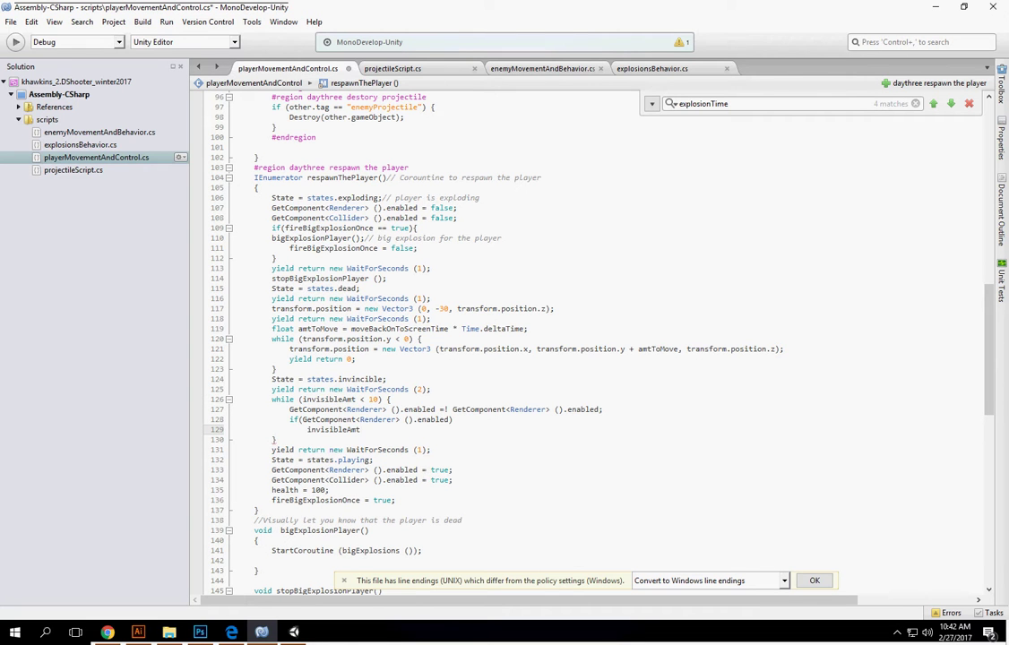
{"action": "type", "text": "++;"}
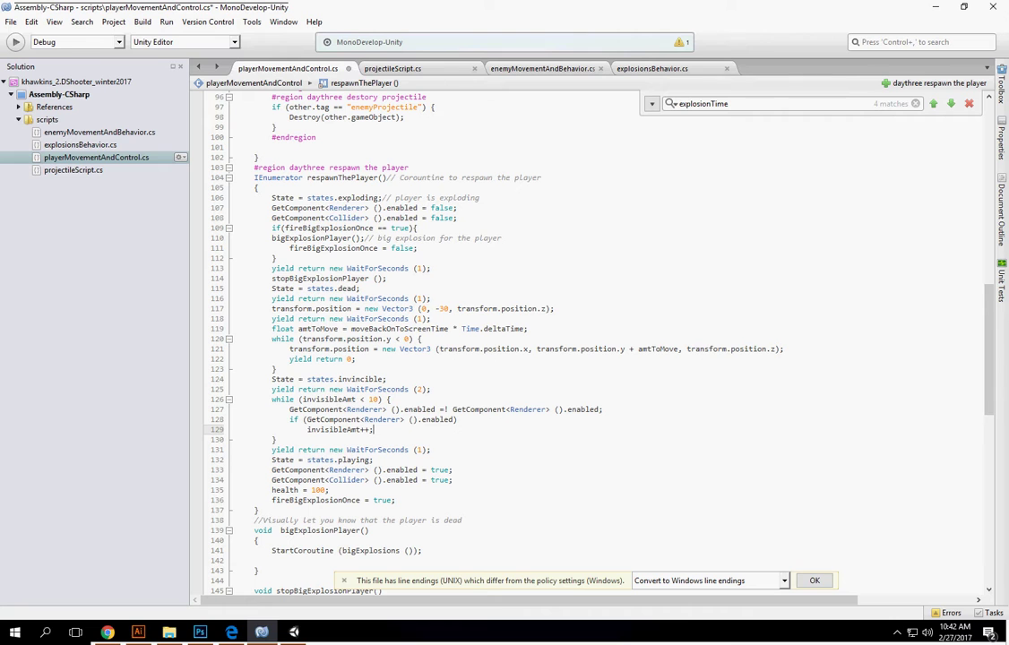
Add a blank line at the top of the loop body and select shipInvisibleTime.
{"action": "key", "text": "Up"}
{"action": "key", "text": "Up"}
{"action": "key", "text": "Up"}
{"action": "key", "text": "Return"}
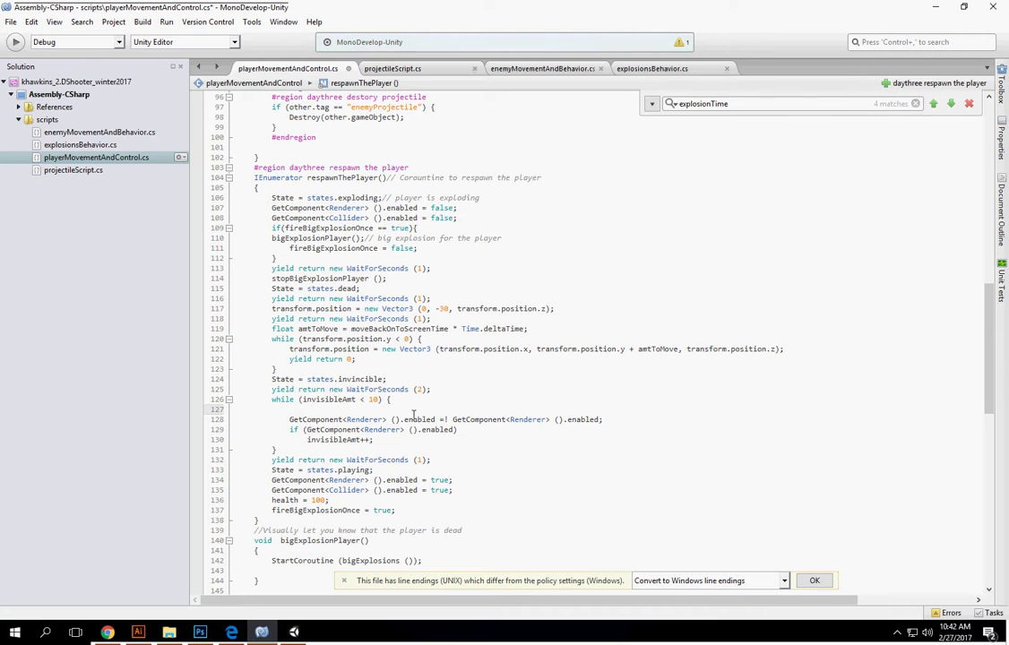
{"action": "scroll", "coordinate": [376, 340], "scroll_direction": "up", "scroll_amount": 15}
{"action": "scroll", "coordinate": [353, 265], "scroll_direction": "up", "scroll_amount": 10}
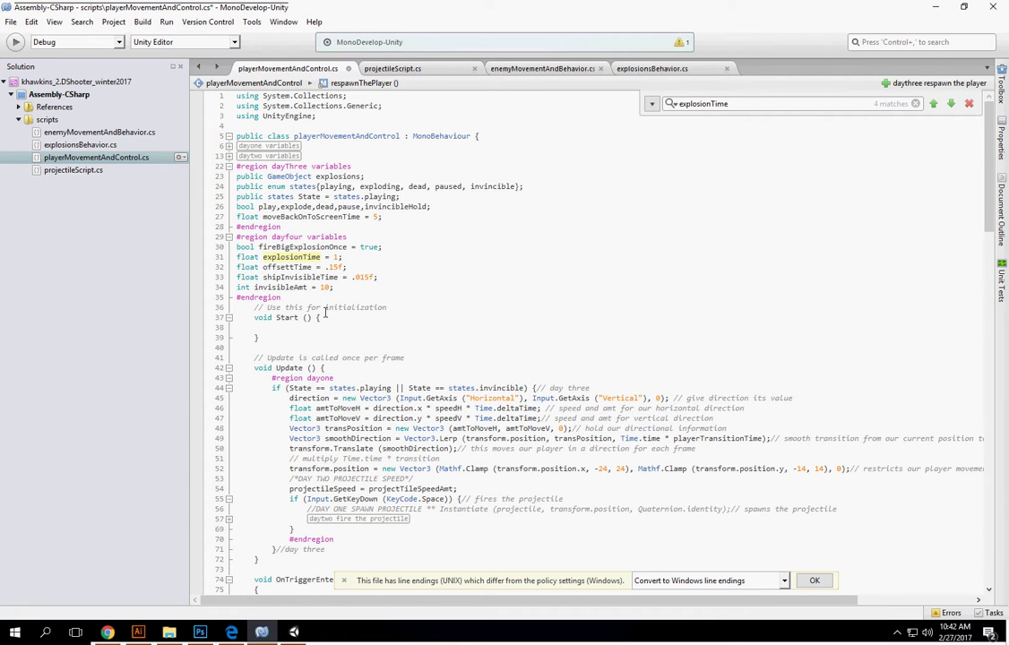
{"action": "double_click", "coordinate": [287, 277]}
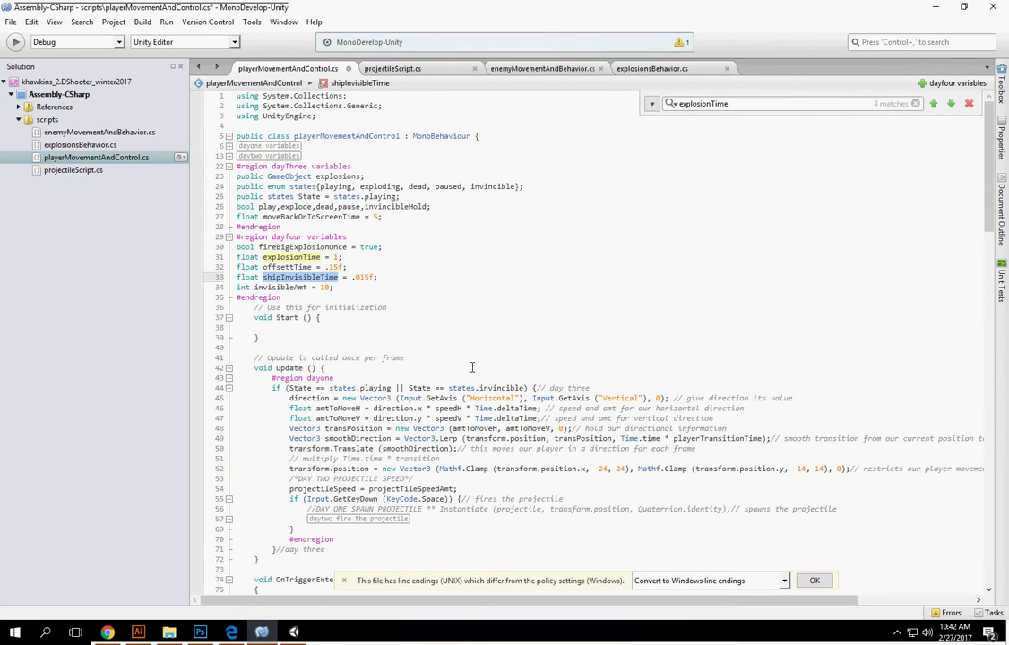
Start the loop body with 'yield return new WaitForSeconds(shipInvisibleTime);'.
{"action": "scroll", "coordinate": [472, 367], "scroll_direction": "down", "scroll_amount": 15}
{"action": "scroll", "coordinate": [472, 367], "scroll_direction": "down", "scroll_amount": 13}
{"action": "scroll", "coordinate": [415, 380], "scroll_direction": "down", "scroll_amount": 6}
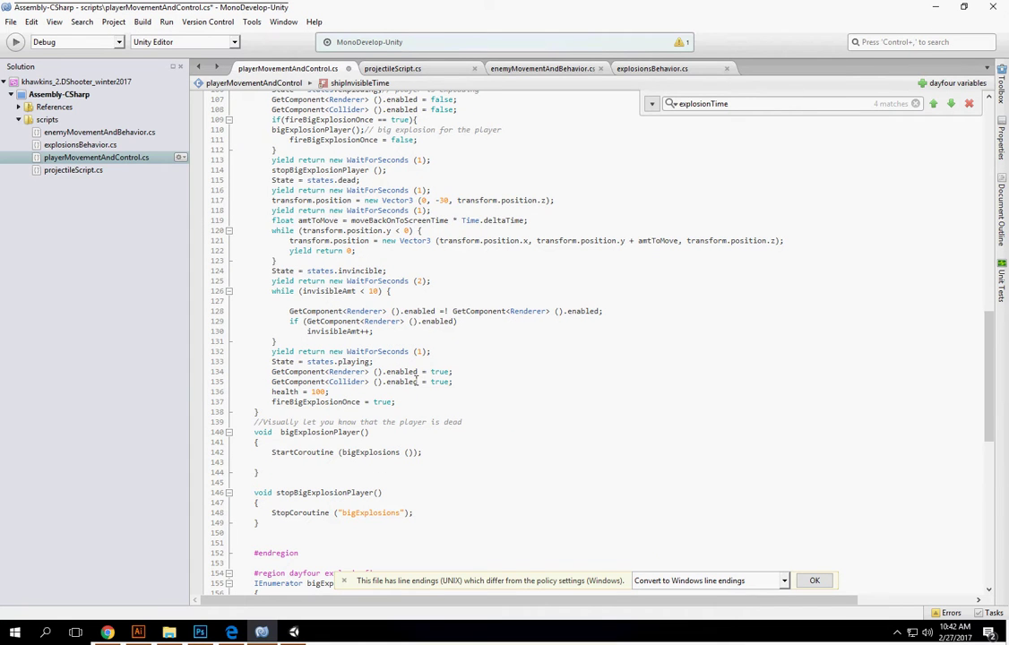
{"action": "left_click", "coordinate": [291, 302]}
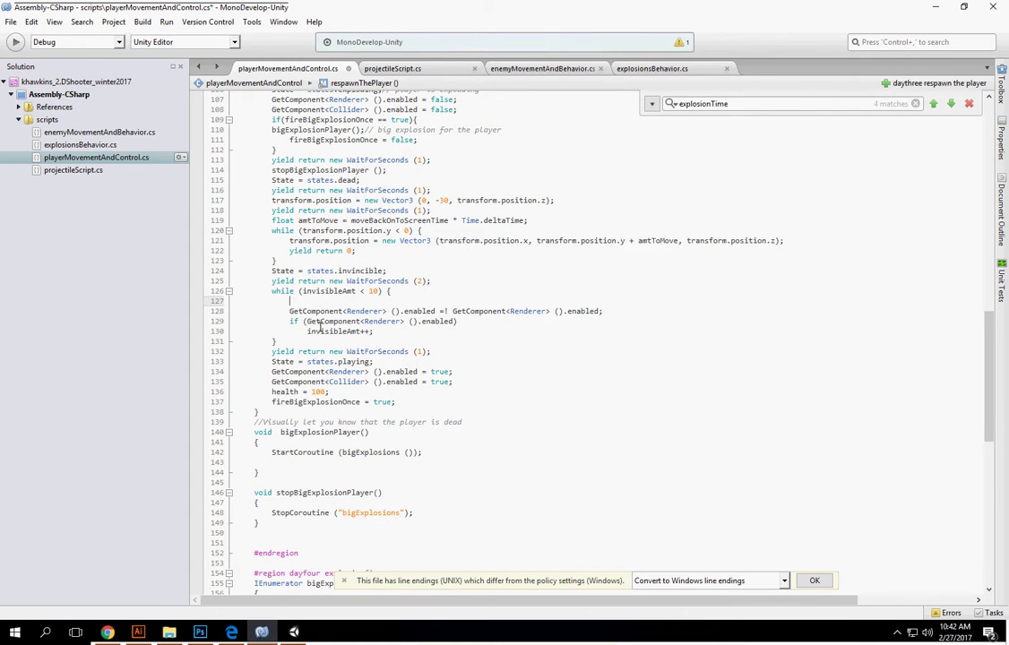
{"action": "type", "text": "yir"}
{"action": "key", "text": "BackSpace"}
{"action": "key", "text": "BackSpace"}
{"action": "key", "text": "BackSpace"}
{"action": "type", "text": "yield"}
{"action": "type", "text": " return new "}
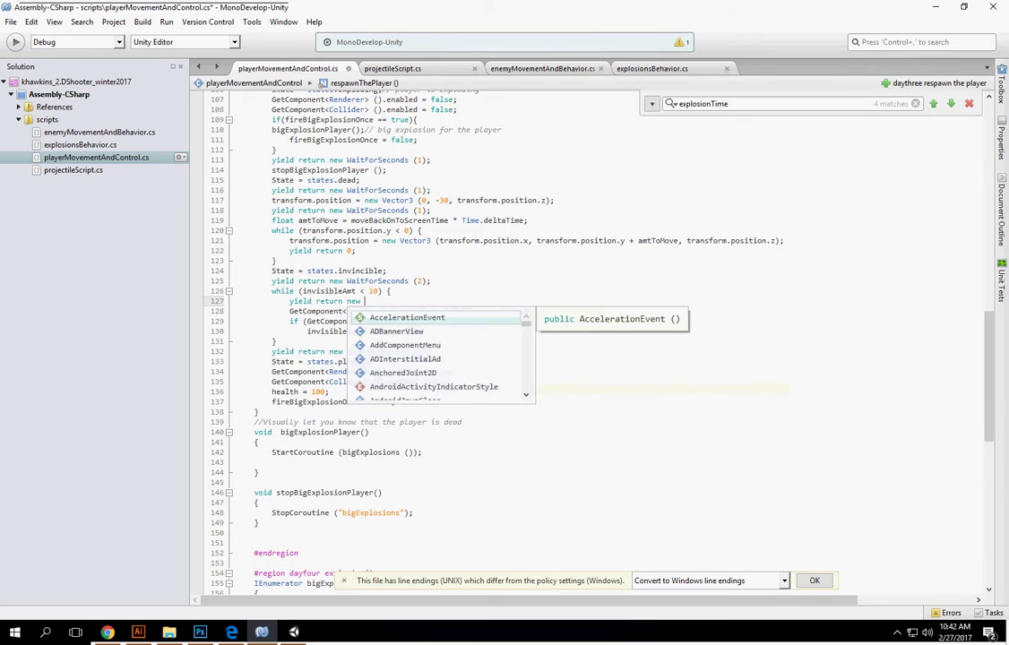
{"action": "type", "text": "Wai"}
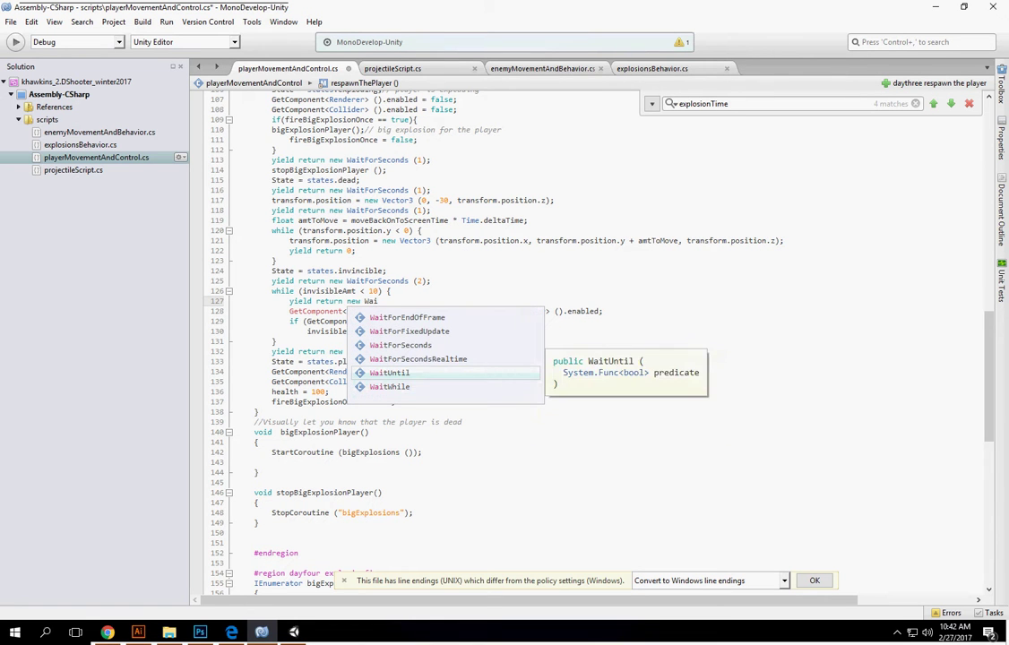
{"action": "key", "text": "Up"}
{"action": "key", "text": "Up"}
{"action": "key", "text": "Return"}
{"action": "type", "text": "("}
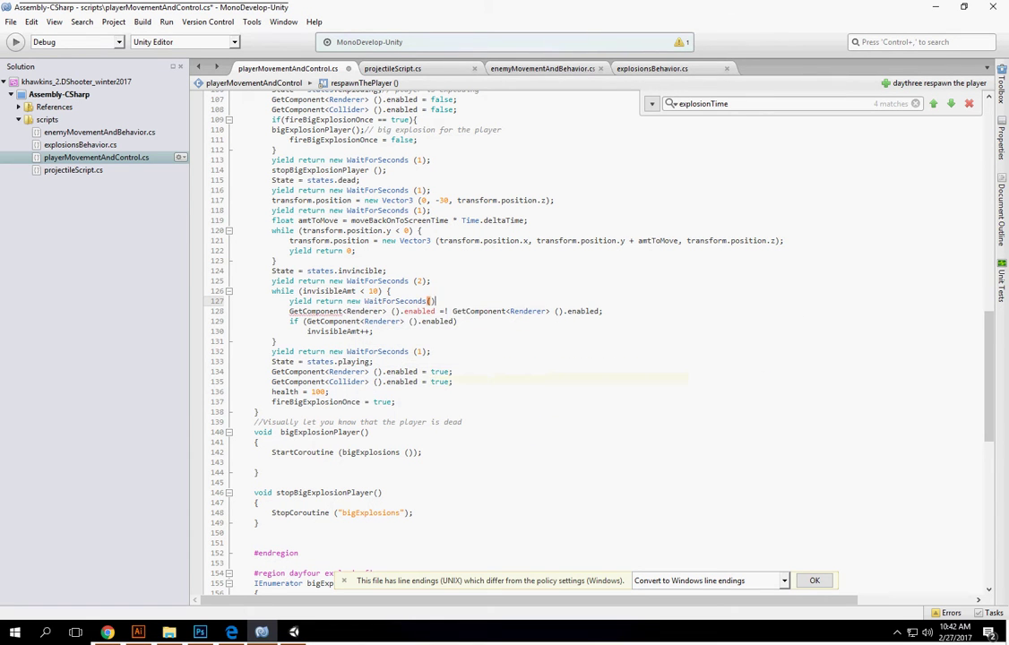
{"action": "type", "text": "shipInvisibleTime)"}
{"action": "type", "text": ";"}
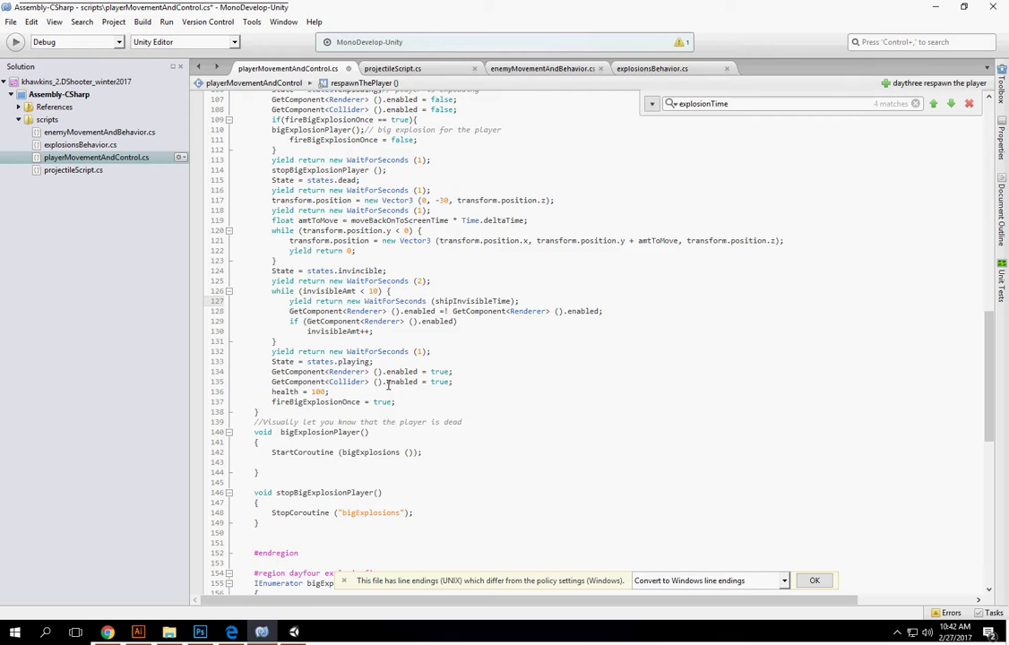
Add 'break;' after the invisibleAmt increment and build the project.
{"action": "key", "text": "Down"}
{"action": "key", "text": "Down"}
{"action": "key", "text": "Down"}
{"action": "key", "text": "Return"}
{"action": "type", "text": "b"}
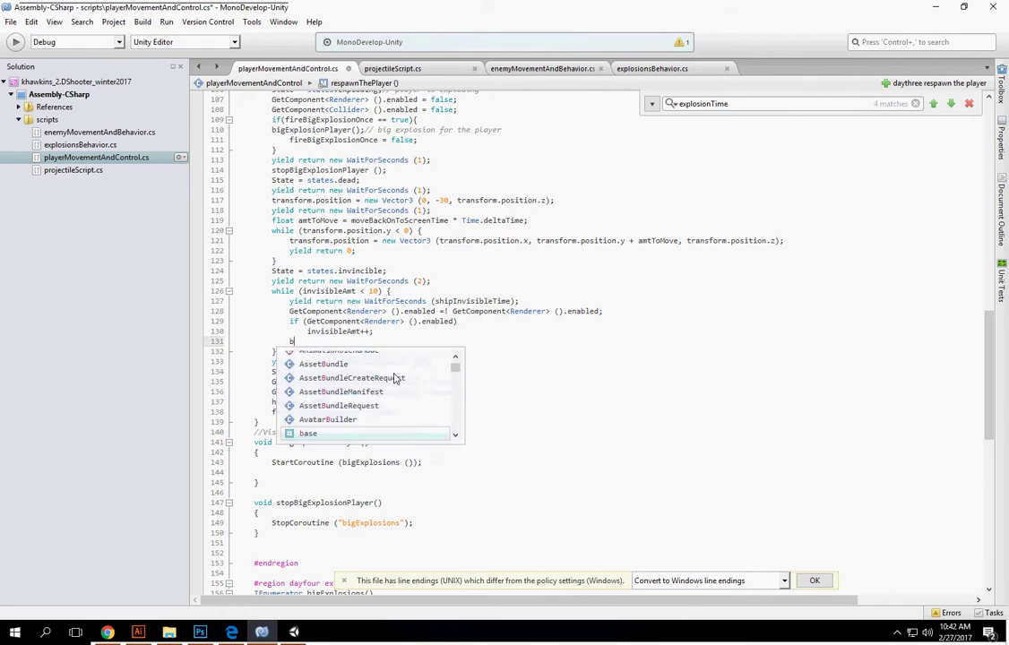
{"action": "type", "text": "reak;"}
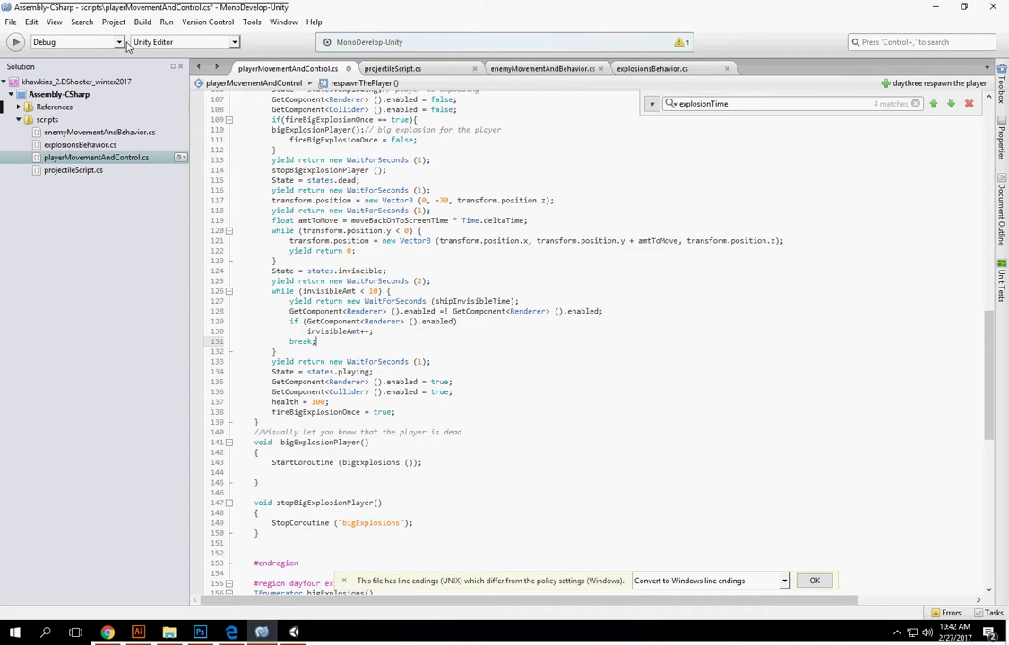
{"action": "left_click", "coordinate": [141, 22]}
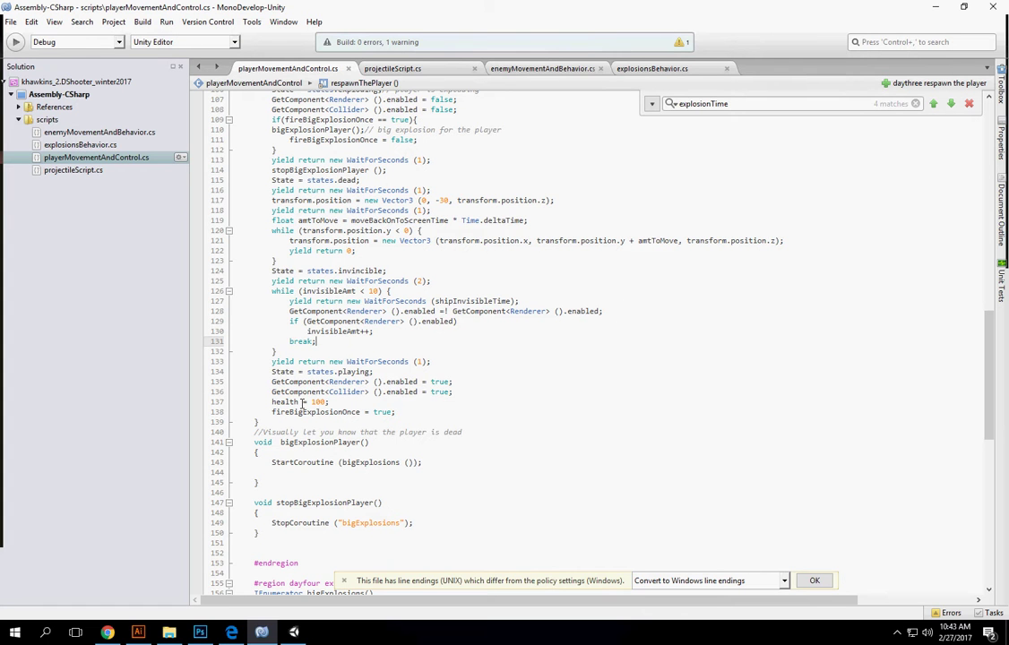
Play-test the ship's respawn in Unity, stop play mode, and return to MonoDevelop.
{"action": "left_click", "coordinate": [272, 391]}
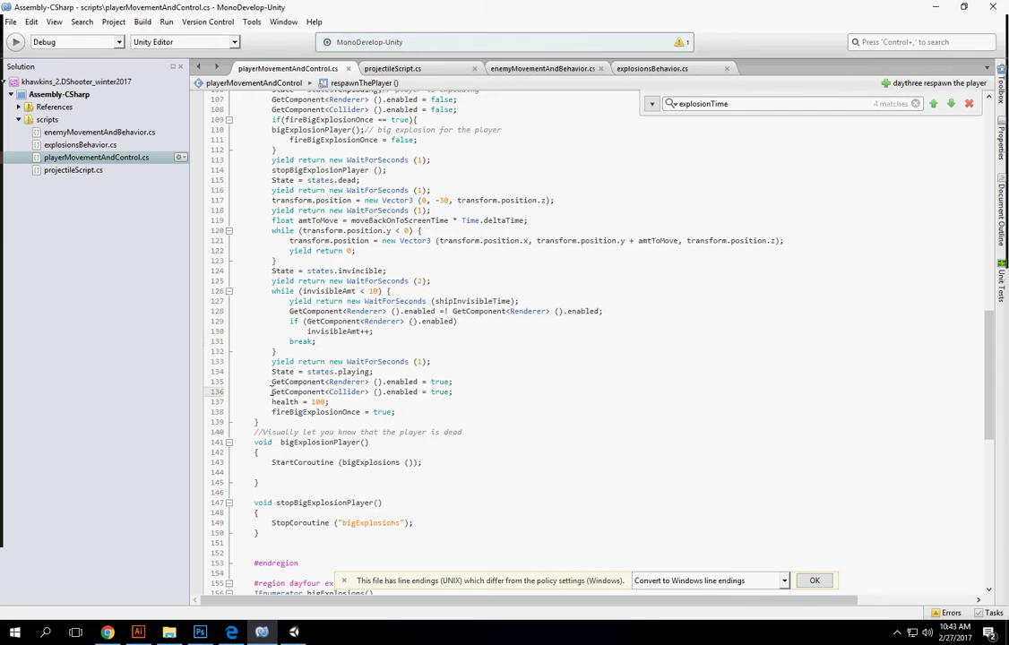
{"action": "left_click", "coordinate": [934, 8]}
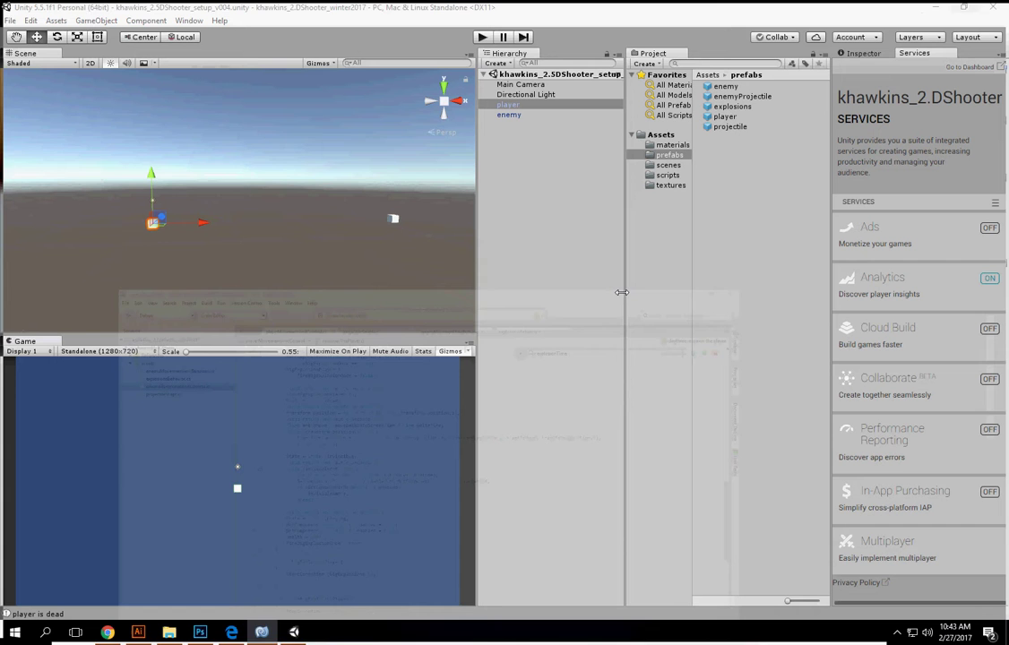
{"action": "left_click", "coordinate": [483, 38]}
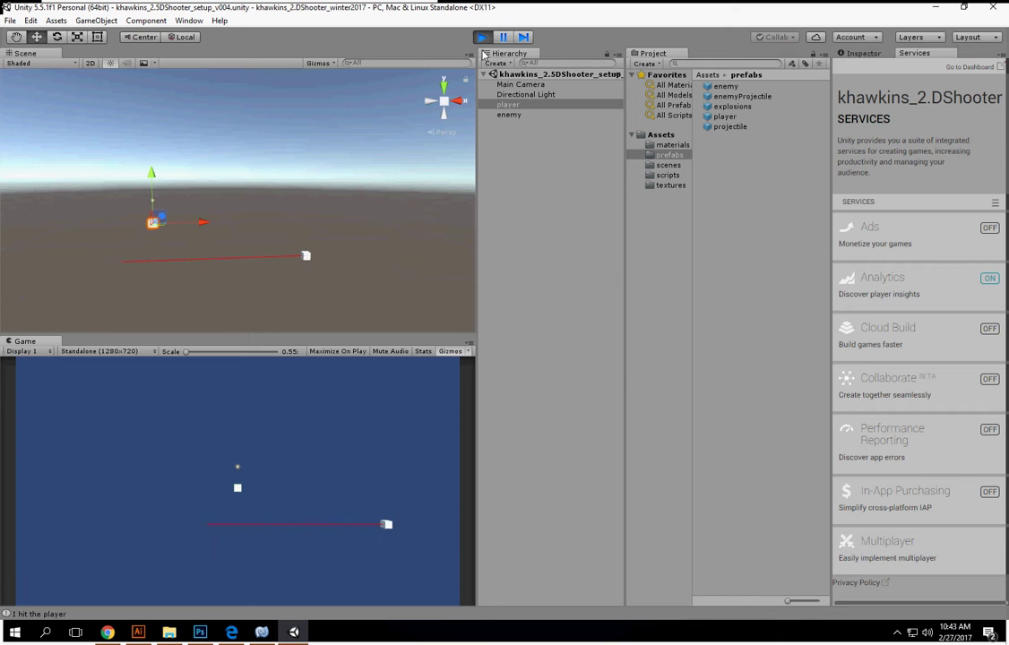
{"action": "key", "text": "ctrl+p"}
{"action": "left_click", "coordinate": [261, 632]}
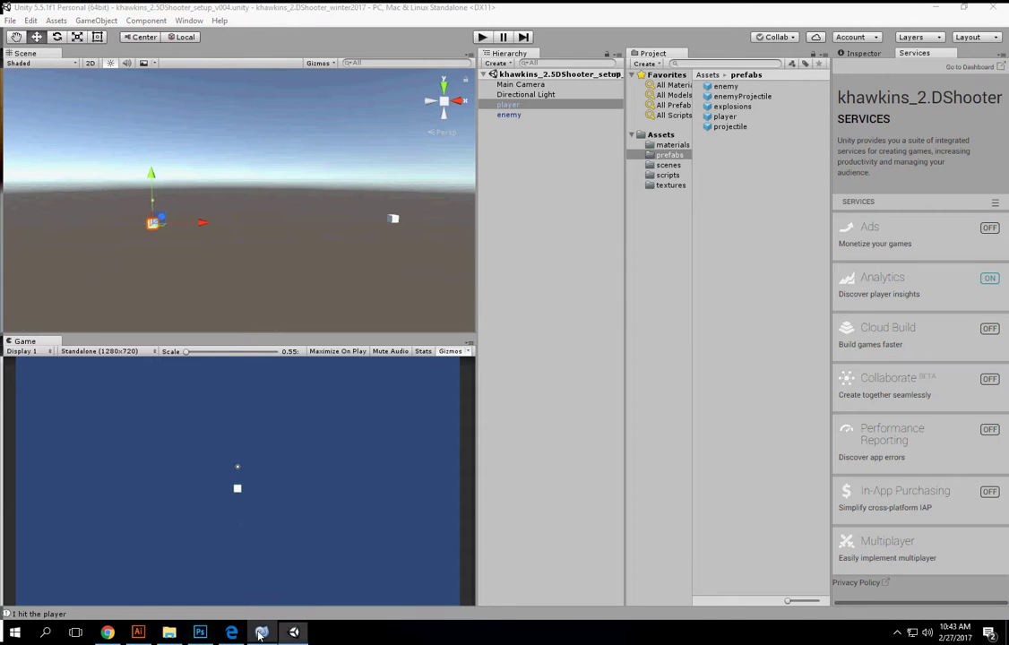
Change shipInvisibleTime's value to .15f.
{"action": "scroll", "coordinate": [363, 406], "scroll_direction": "up", "scroll_amount": 10}
{"action": "scroll", "coordinate": [350, 390], "scroll_direction": "up", "scroll_amount": 15}
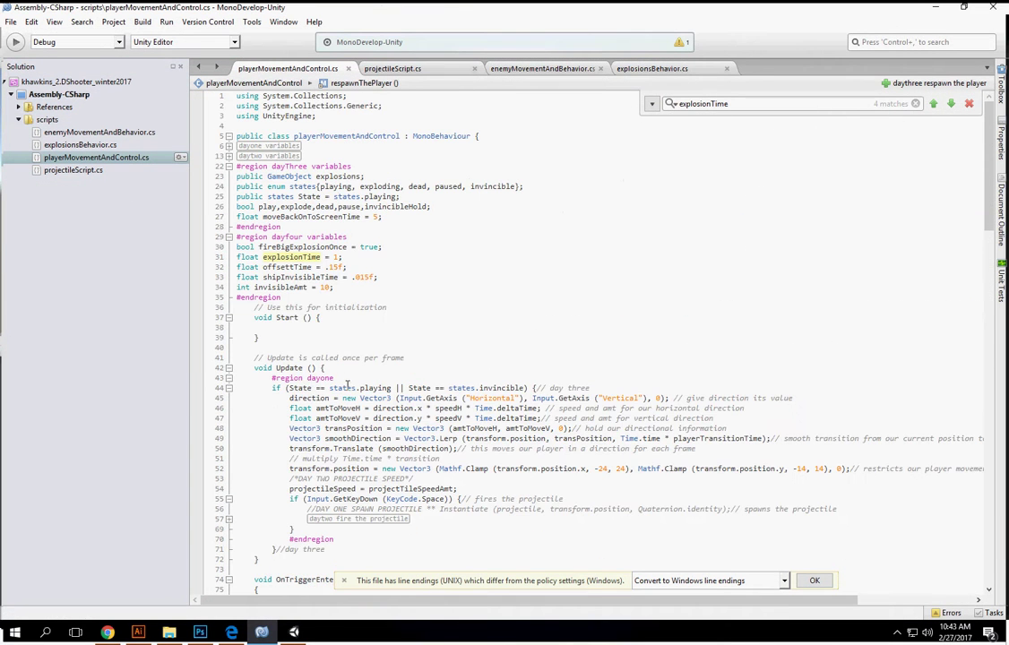
{"action": "left_click", "coordinate": [359, 279]}
{"action": "key", "text": "BackSpace"}
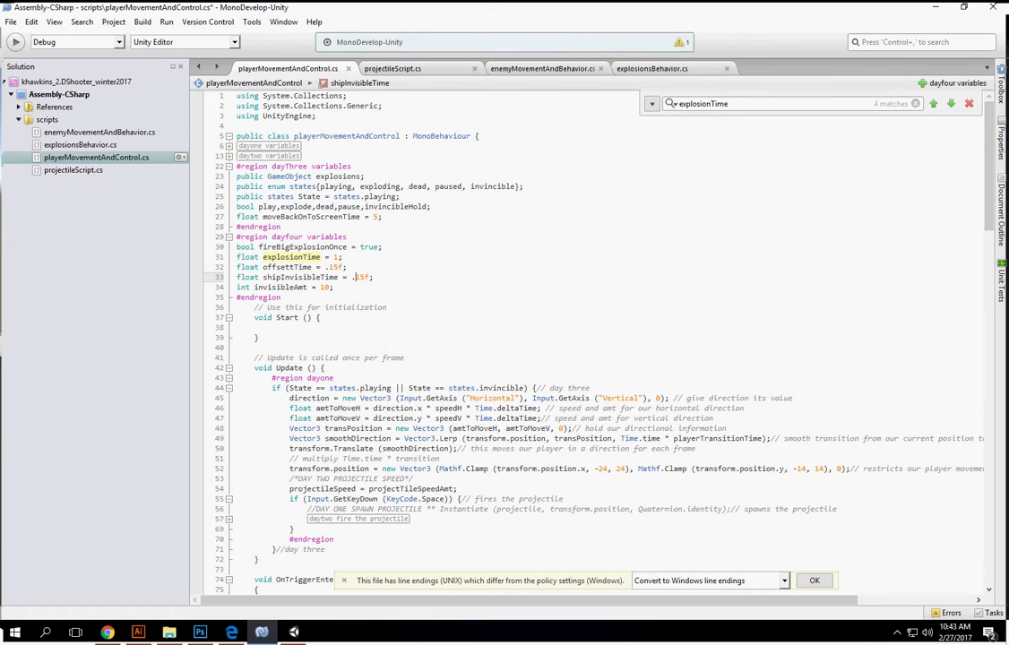
Replace the loop's 'break;' with 'yield return 0;', rebuild, and switch to Unity.
{"action": "scroll", "coordinate": [387, 363], "scroll_direction": "down", "scroll_amount": 10}
{"action": "scroll", "coordinate": [385, 358], "scroll_direction": "down", "scroll_amount": 15}
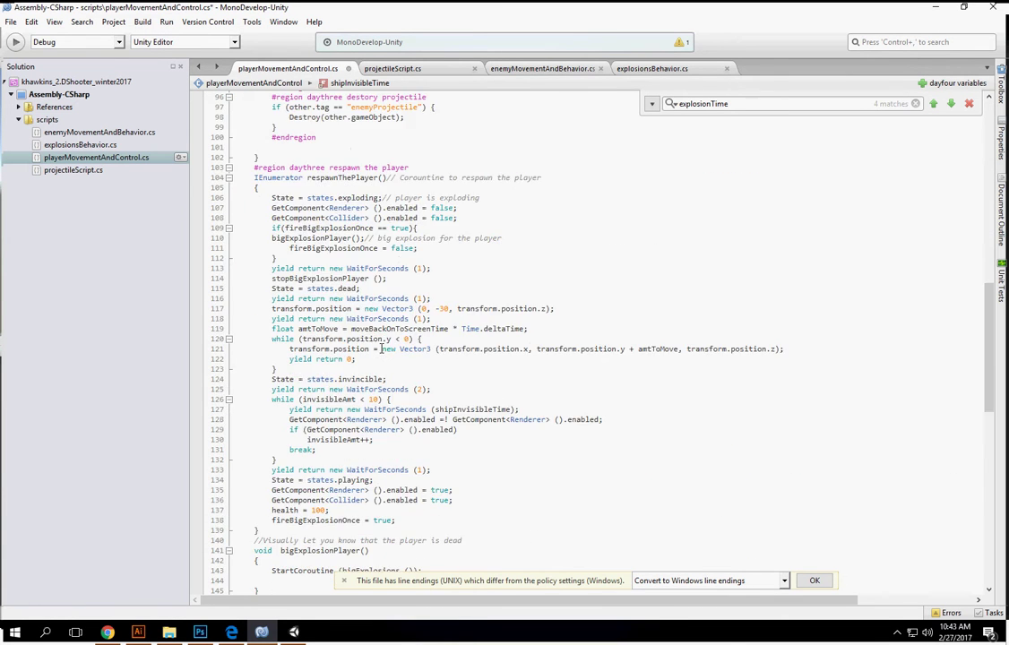
{"action": "scroll", "coordinate": [383, 354], "scroll_direction": "down", "scroll_amount": 10}
{"action": "scroll", "coordinate": [381, 348], "scroll_direction": "down", "scroll_amount": 12}
{"action": "scroll", "coordinate": [381, 348], "scroll_direction": "up", "scroll_amount": 3}
{"action": "scroll", "coordinate": [381, 349], "scroll_direction": "up", "scroll_amount": 8}
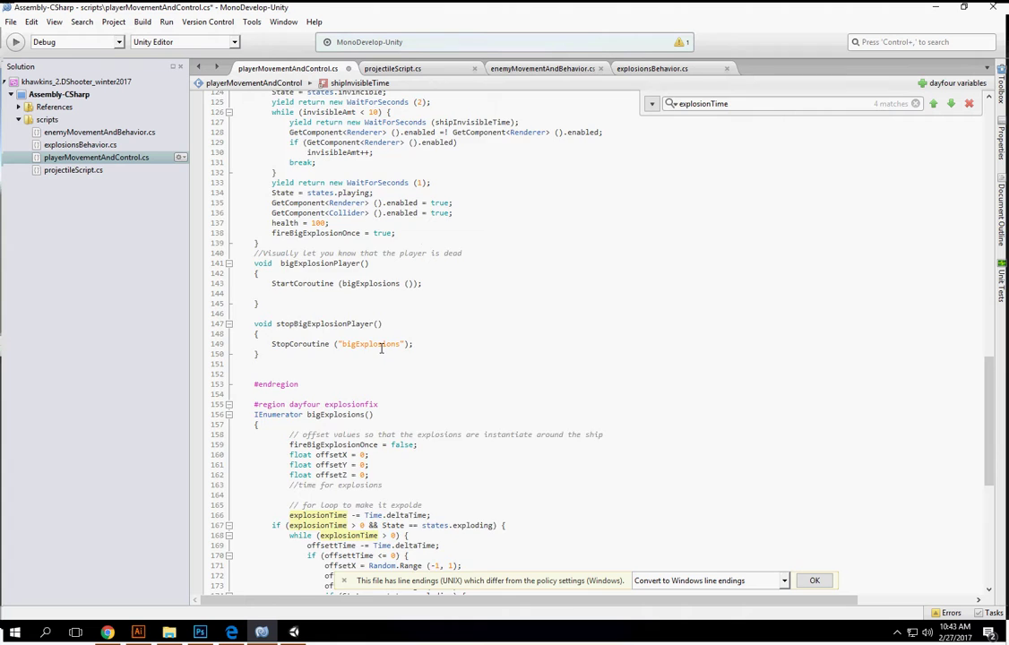
{"action": "scroll", "coordinate": [381, 349], "scroll_direction": "up", "scroll_amount": 2}
{"action": "scroll", "coordinate": [381, 349], "scroll_direction": "up", "scroll_amount": 2}
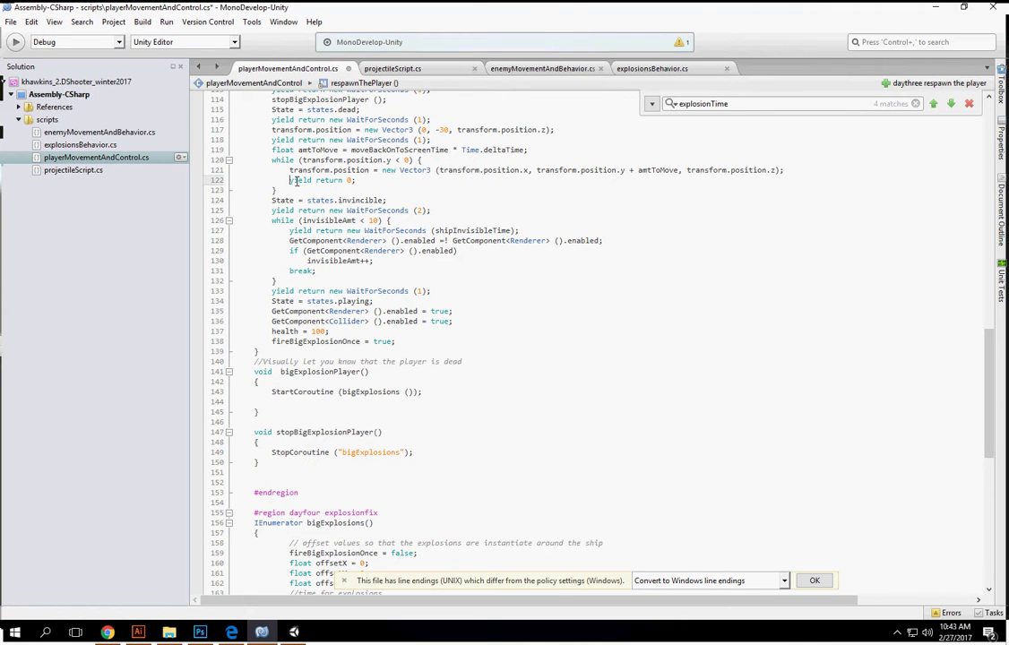
{"action": "left_click_drag", "start_coordinate": [289, 180], "coordinate": [368, 182]}
{"action": "left_click_drag", "start_coordinate": [288, 269], "coordinate": [340, 272]}
{"action": "type", "text": "yield return 0;"}
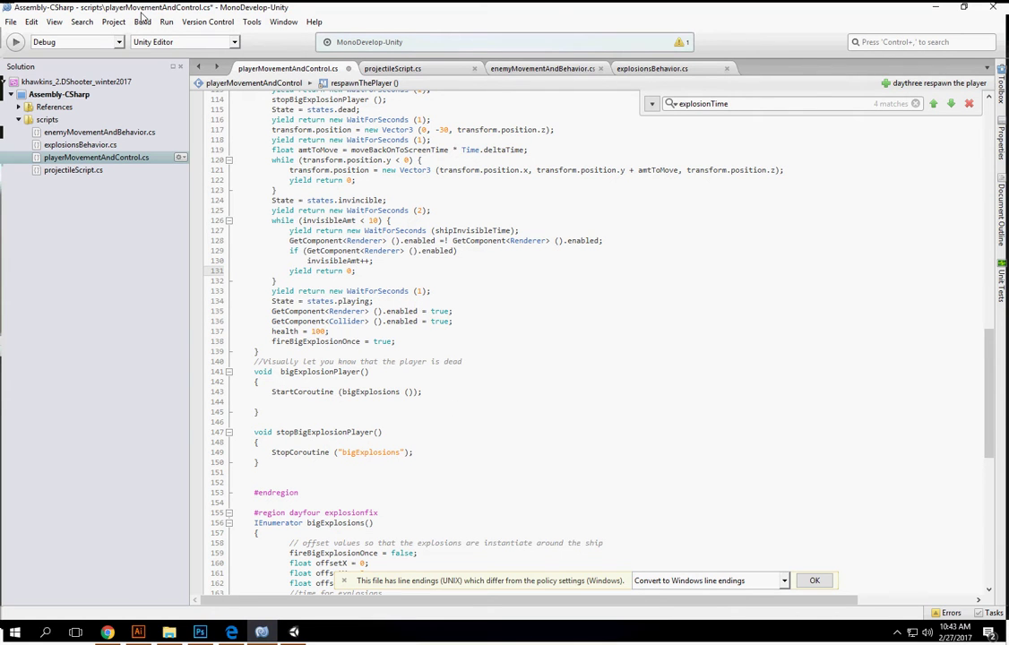
{"action": "left_click", "coordinate": [144, 23]}
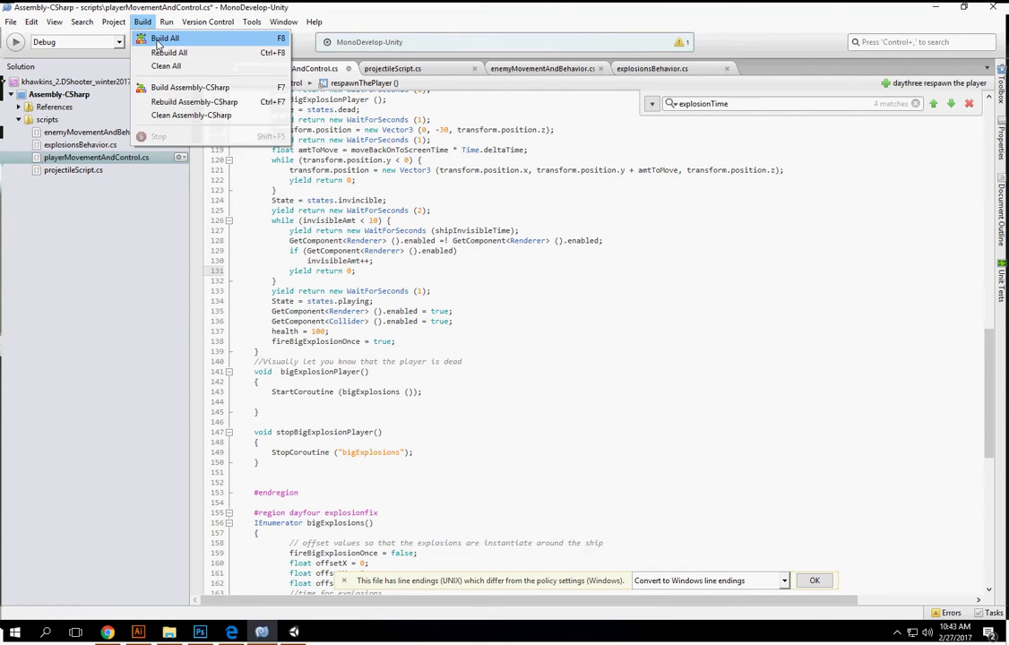
{"action": "left_click", "coordinate": [936, 8]}
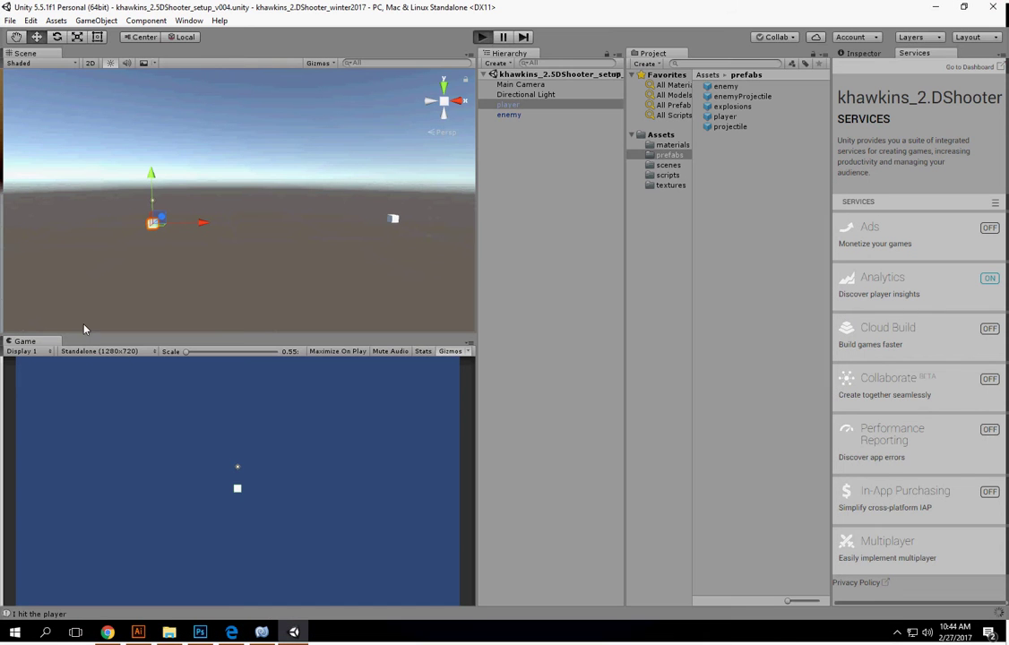
{"action": "key", "text": "ctrl+p"}
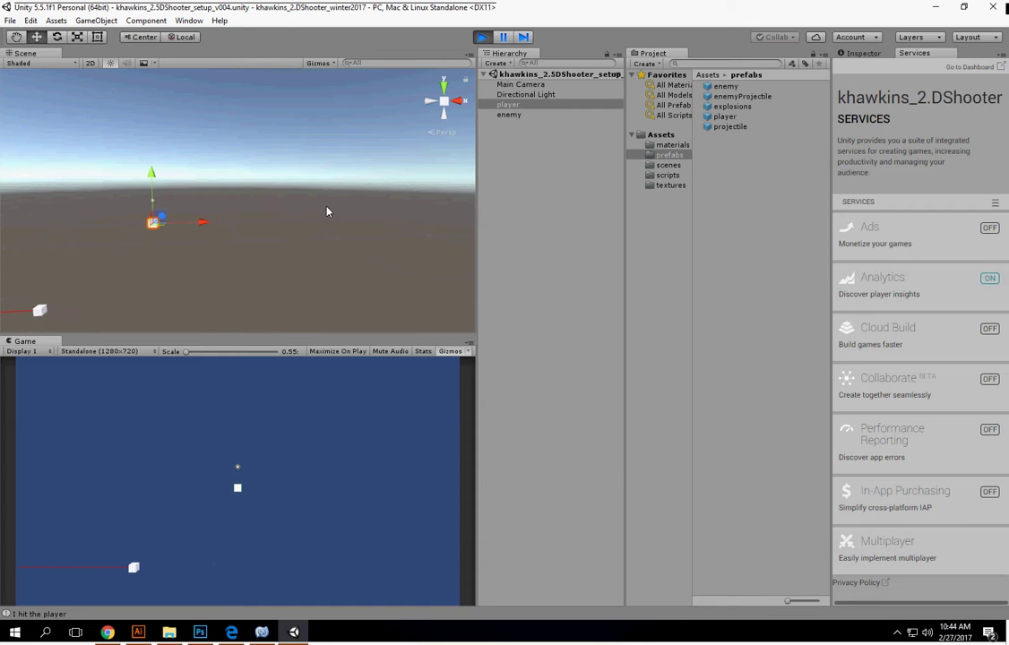
{"action": "left_click", "coordinate": [482, 37]}
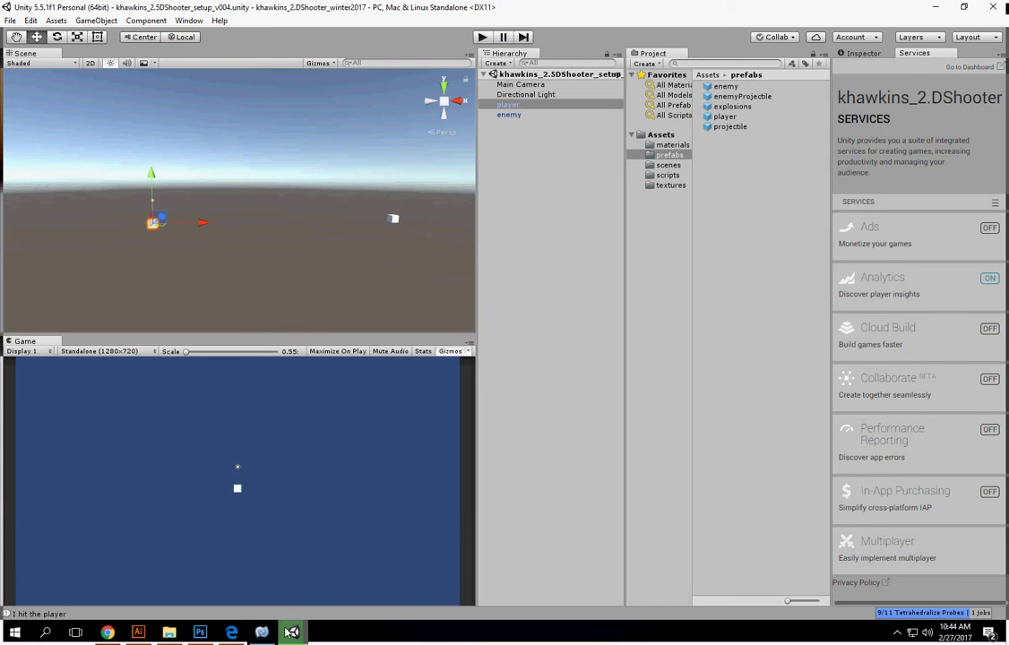
Comment out the line that re-enables the renderer.
{"action": "left_click", "coordinate": [261, 632]}
{"action": "scroll", "coordinate": [421, 384], "scroll_direction": "down", "scroll_amount": 6}
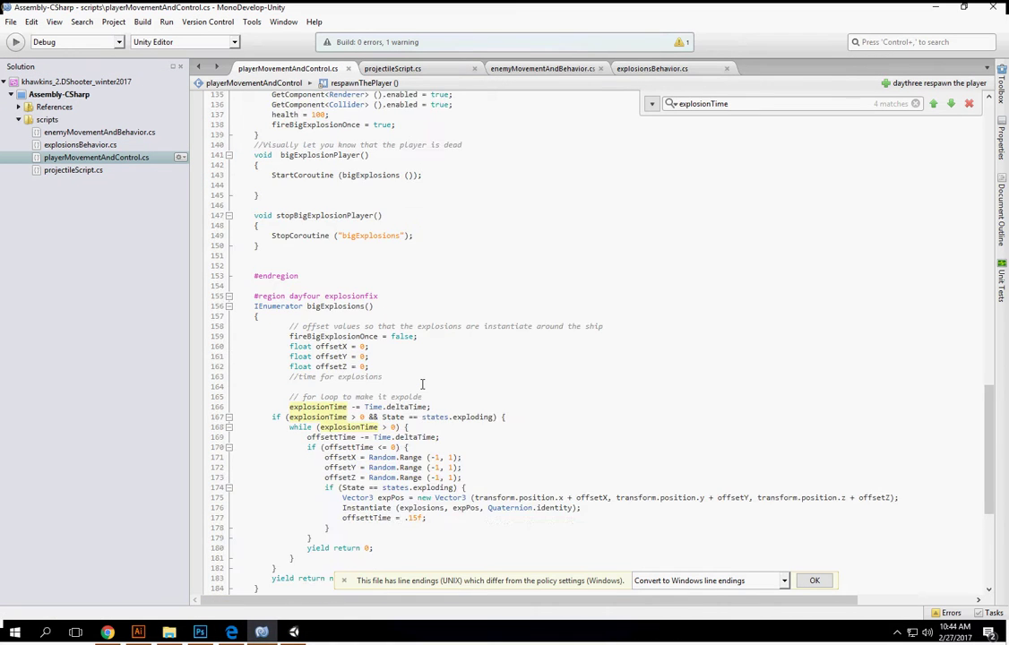
{"action": "scroll", "coordinate": [422, 384], "scroll_direction": "up", "scroll_amount": 5}
{"action": "scroll", "coordinate": [421, 384], "scroll_direction": "up", "scroll_amount": 2}
{"action": "scroll", "coordinate": [422, 383], "scroll_direction": "up", "scroll_amount": 2}
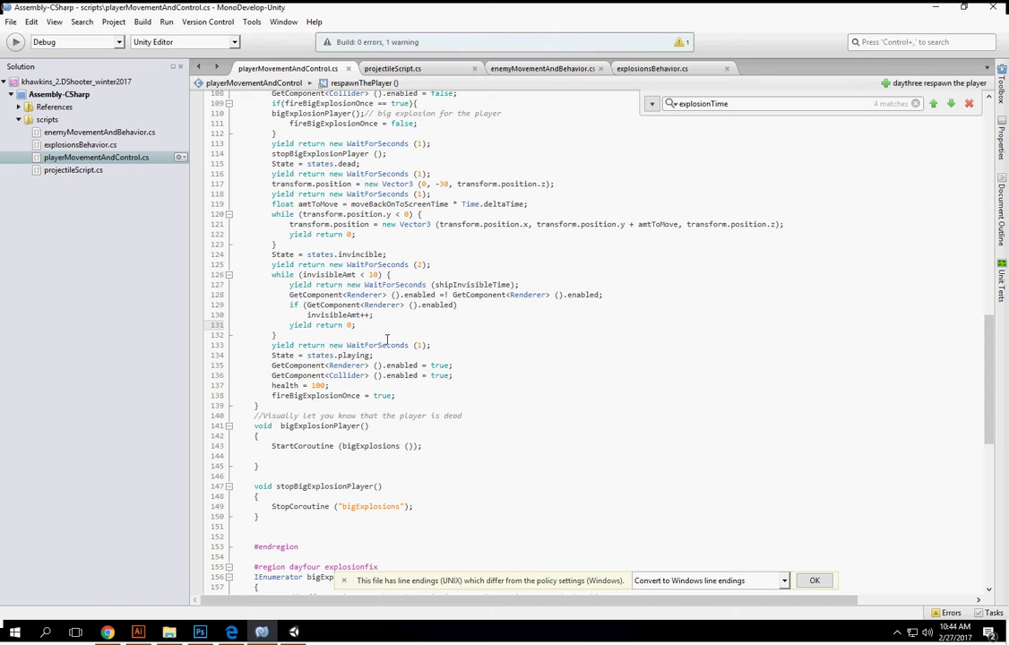
{"action": "left_click", "coordinate": [271, 366]}
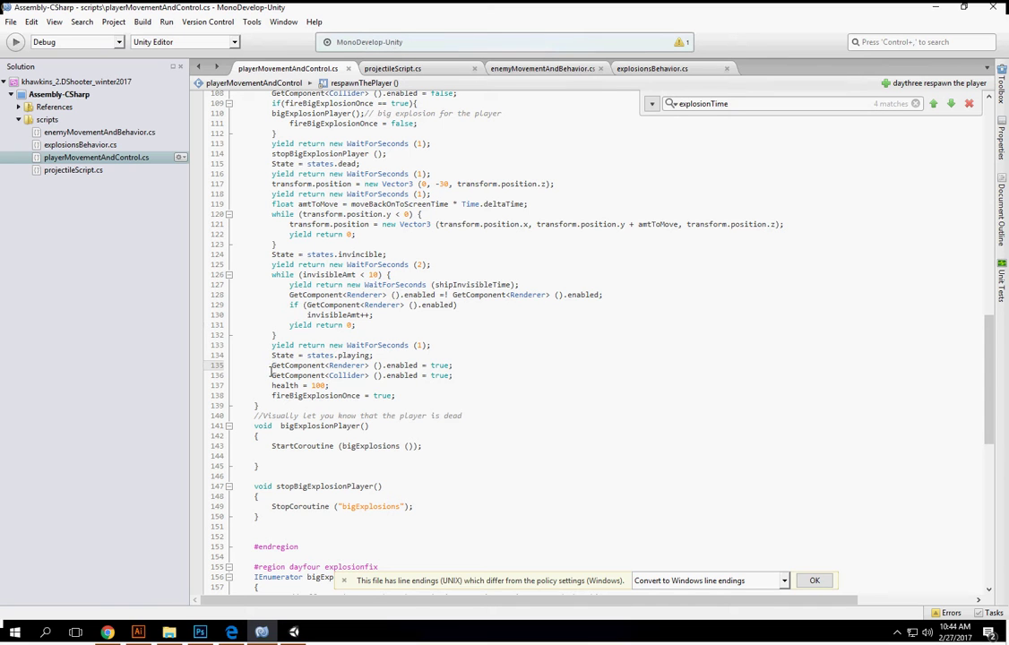
{"action": "type", "text": "//"}
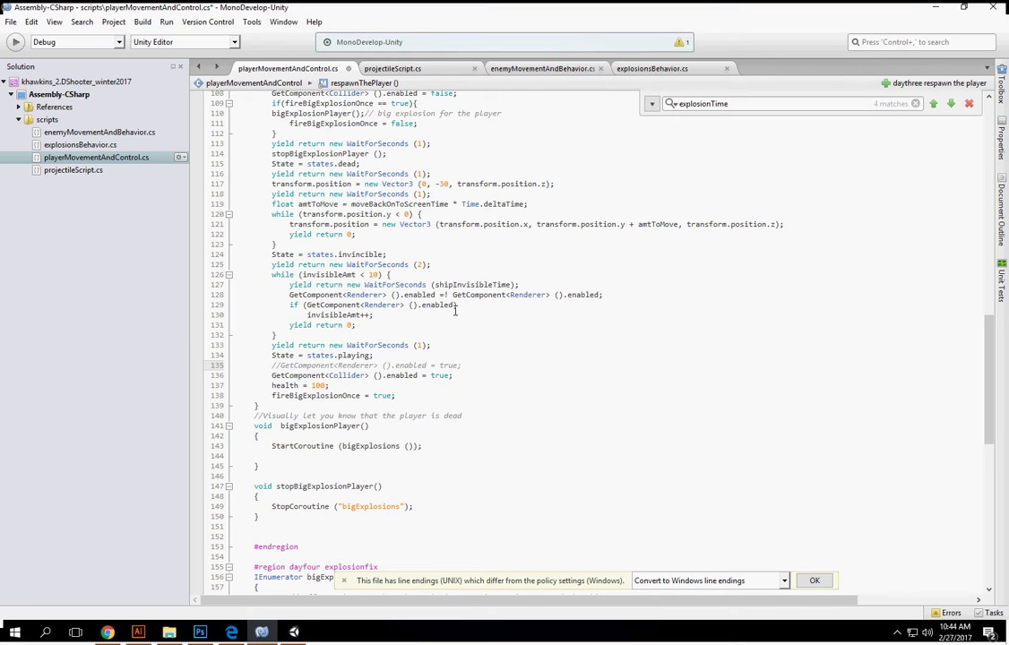
Delete the two-second wait before the blink loop.
{"action": "left_click", "coordinate": [307, 314]}
{"action": "left_click_drag", "start_coordinate": [287, 325], "coordinate": [373, 327]}
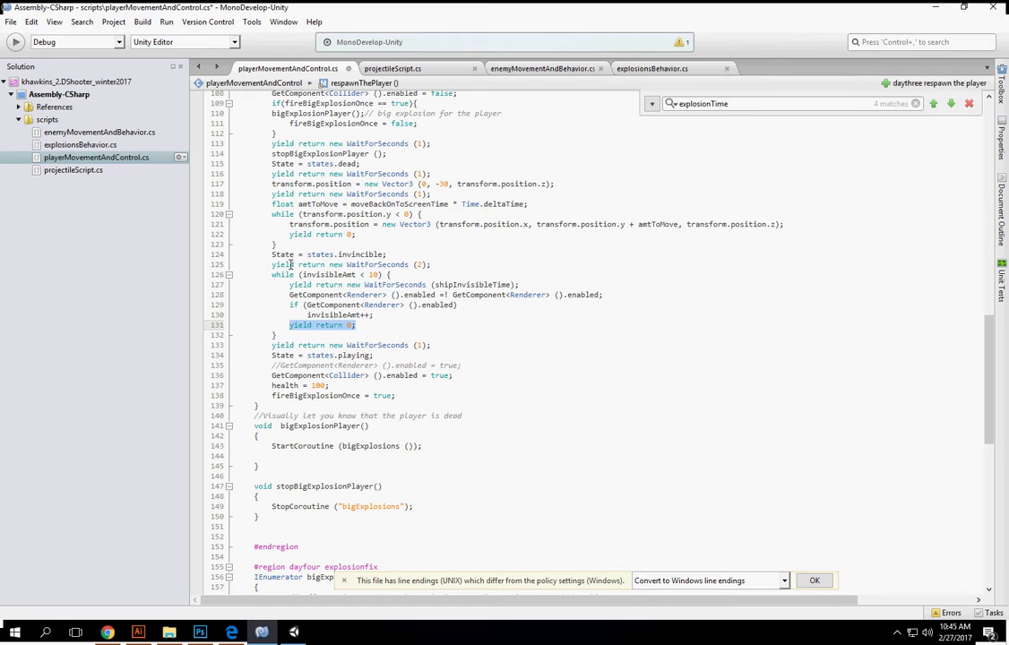
{"action": "left_click", "coordinate": [427, 265]}
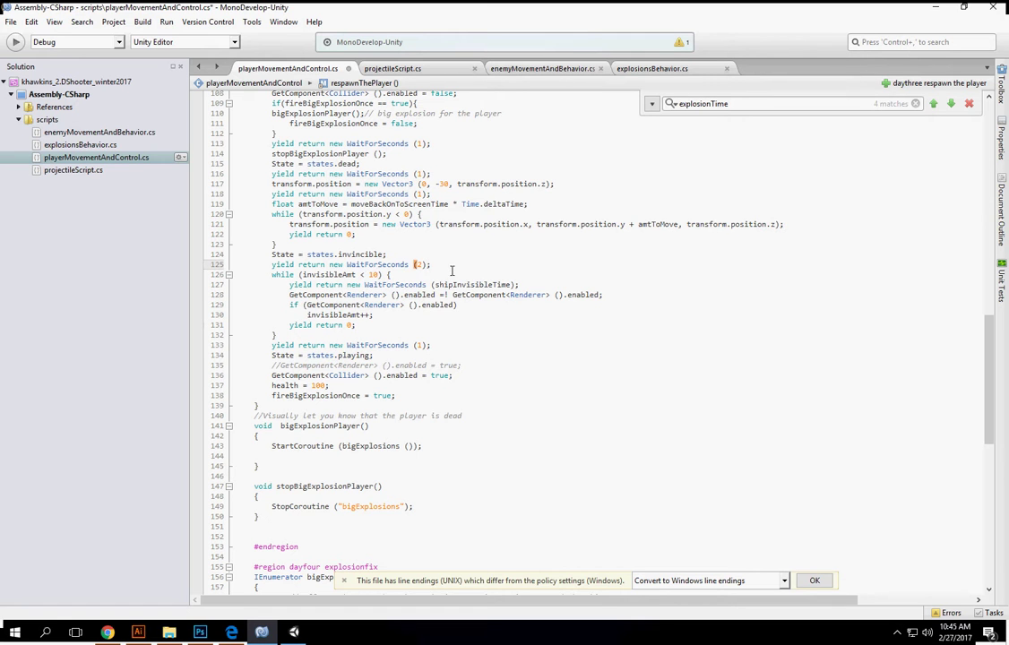
{"action": "left_click_drag", "start_coordinate": [448, 266], "coordinate": [255, 269]}
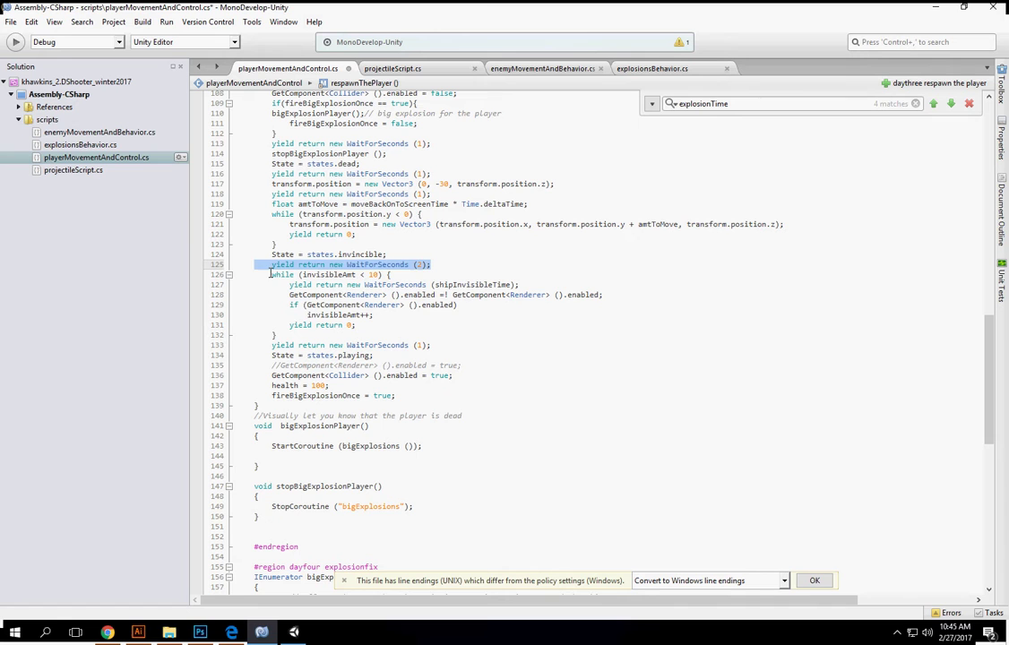
{"action": "key", "text": "Delete"}
{"action": "key", "text": "BackSpace"}
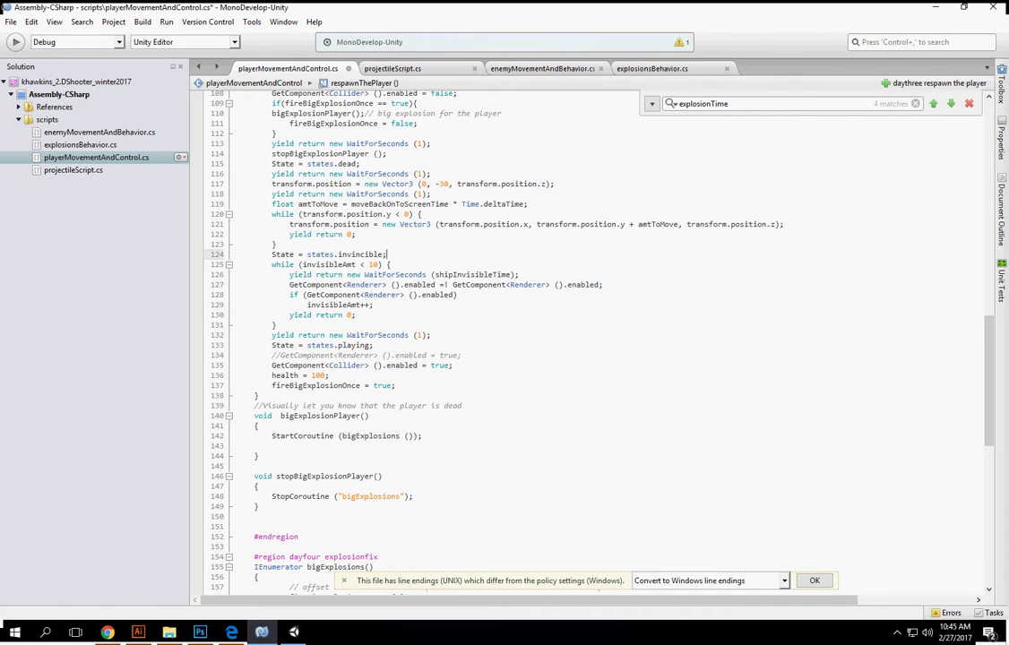
Change the wait after the loop to 2 seconds and Build All.
{"action": "left_click", "coordinate": [318, 326]}
{"action": "left_click", "coordinate": [421, 335]}
{"action": "type", "text": "2"}
{"action": "left_click", "coordinate": [141, 22]}
{"action": "left_click", "coordinate": [157, 38]}
Run and stop another Unity play test, then bring MonoDevelop back up.
{"action": "left_click", "coordinate": [937, 7]}
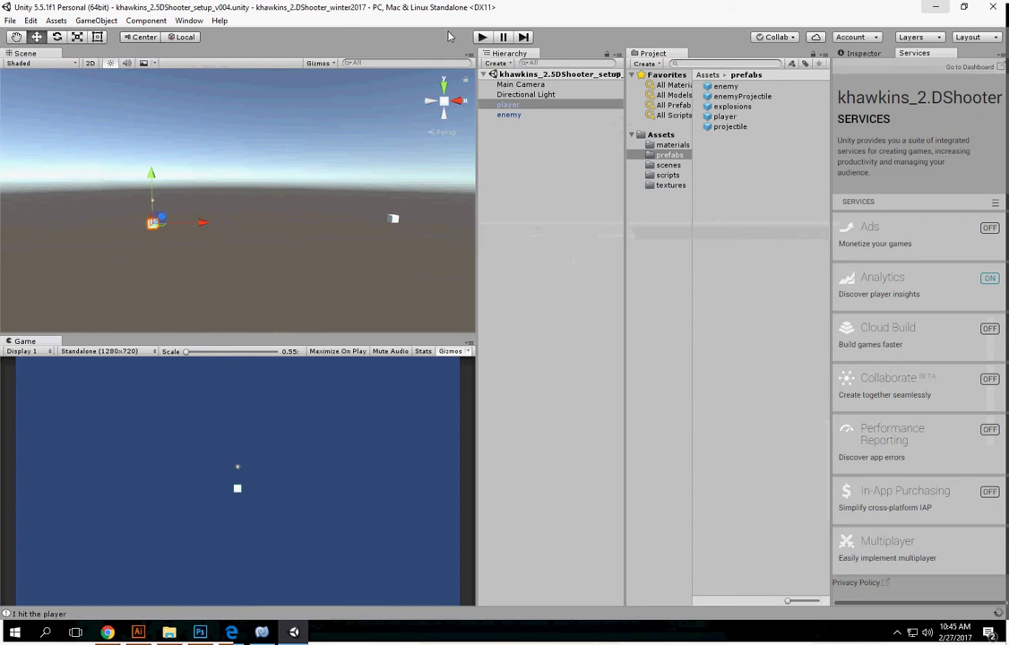
{"action": "key", "text": "ctrl+p"}
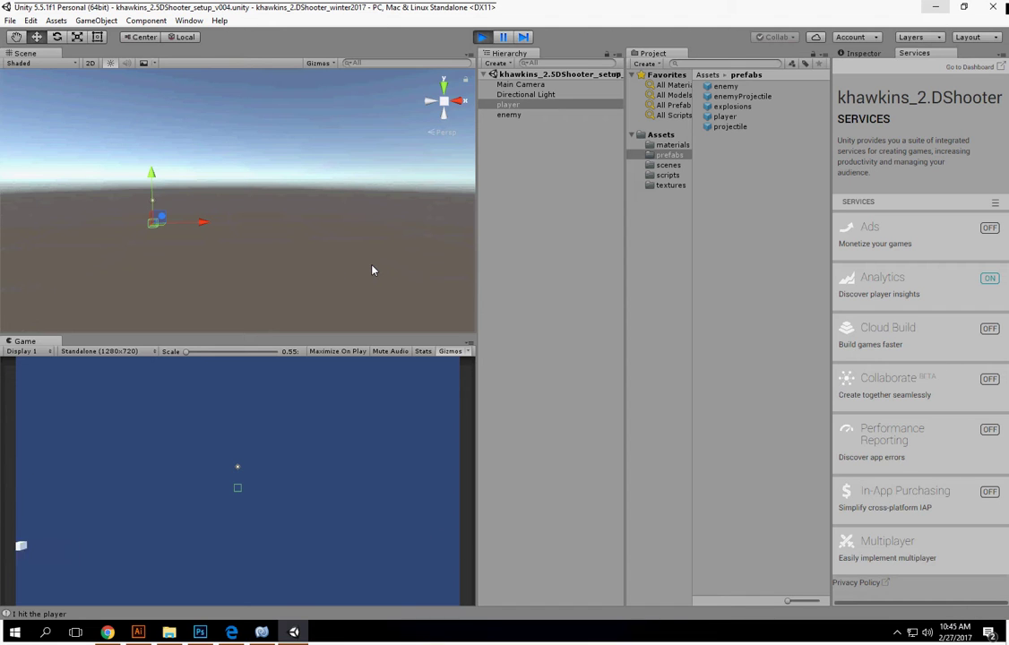
{"action": "left_click", "coordinate": [482, 36]}
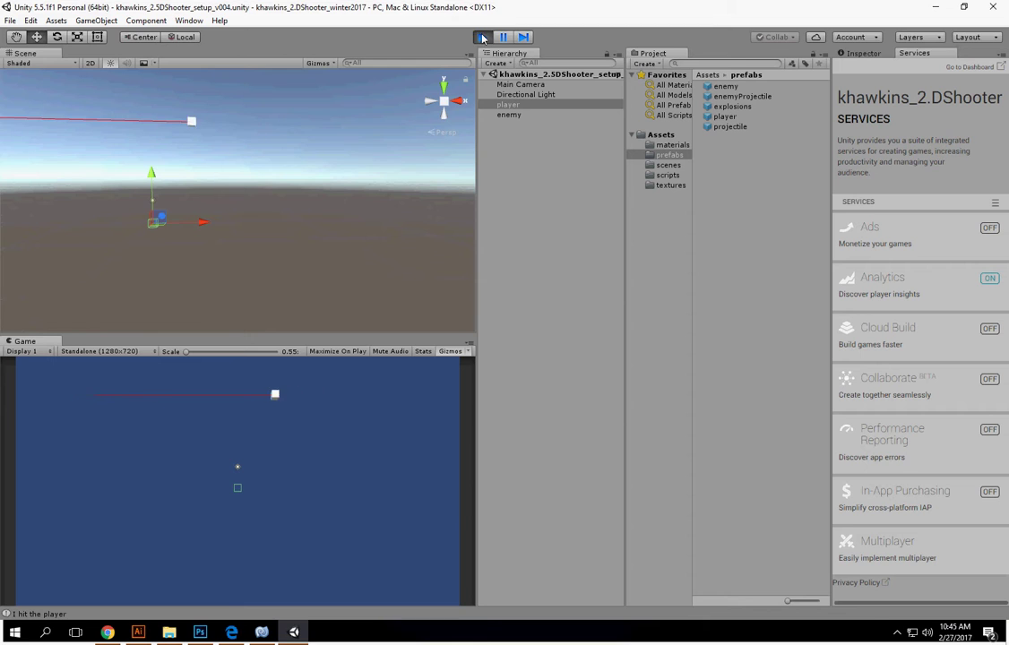
{"action": "left_click", "coordinate": [295, 630]}
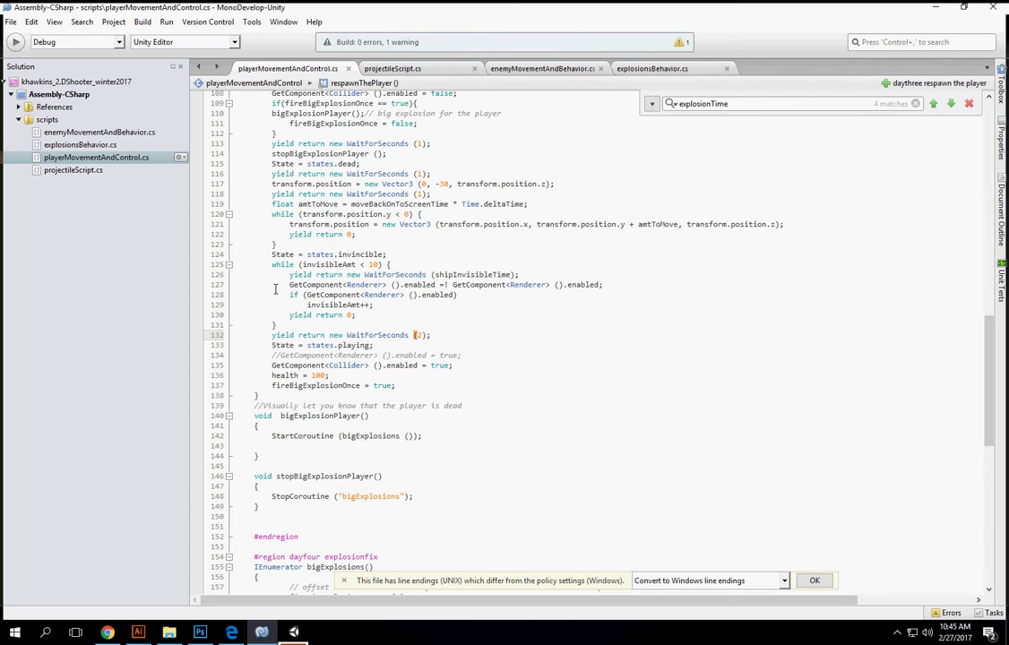
Add 'GetComponent<Renderer>().enabled = true;' on a new line after State = states.invincible.
{"action": "left_click_drag", "start_coordinate": [289, 283], "coordinate": [435, 284]}
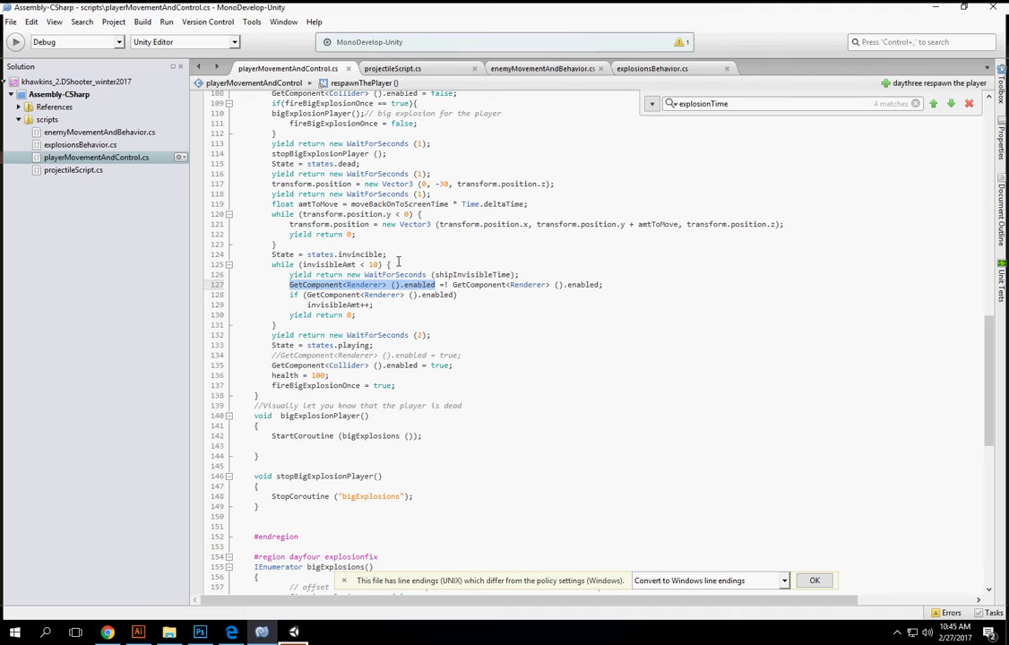
{"action": "left_click", "coordinate": [398, 259]}
{"action": "key", "text": "Return"}
{"action": "key", "text": "ctrl+v"}
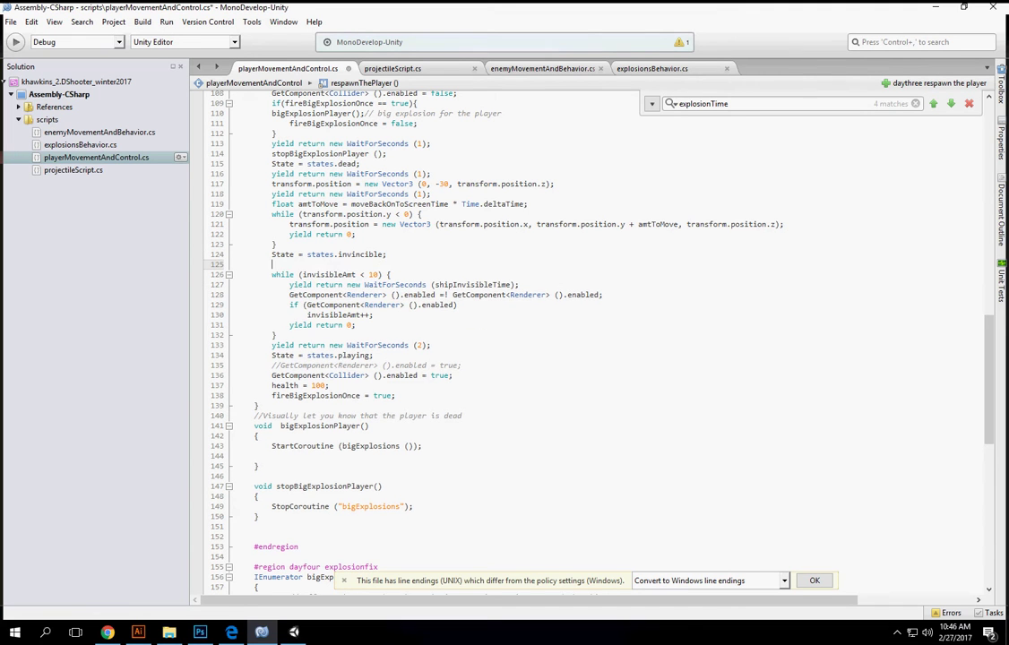
{"action": "type", "text": "t"}
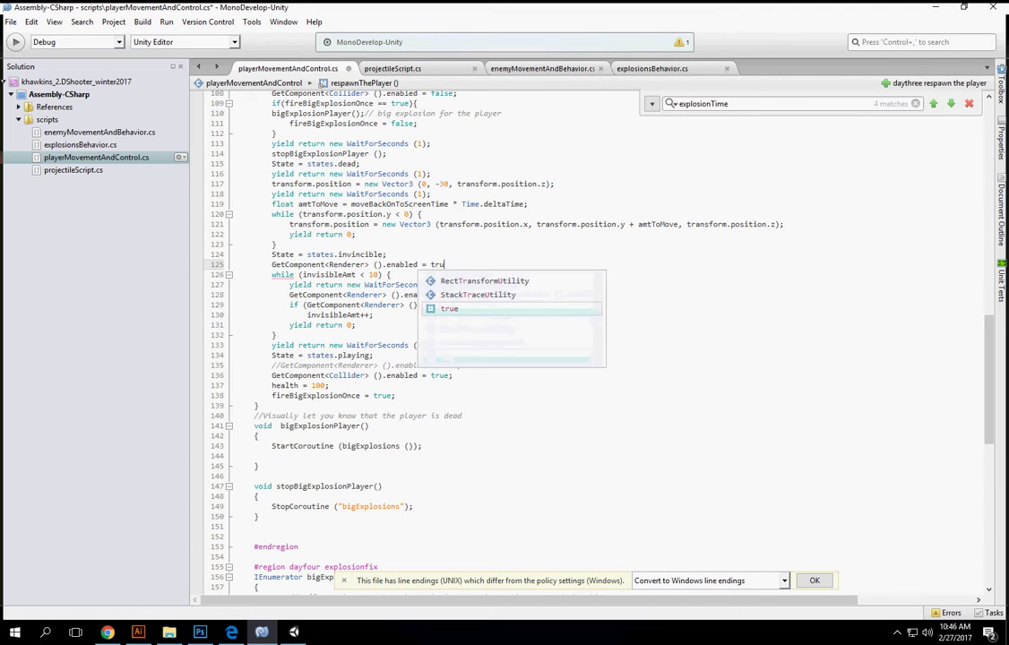
{"action": "type", "text": "rue"}
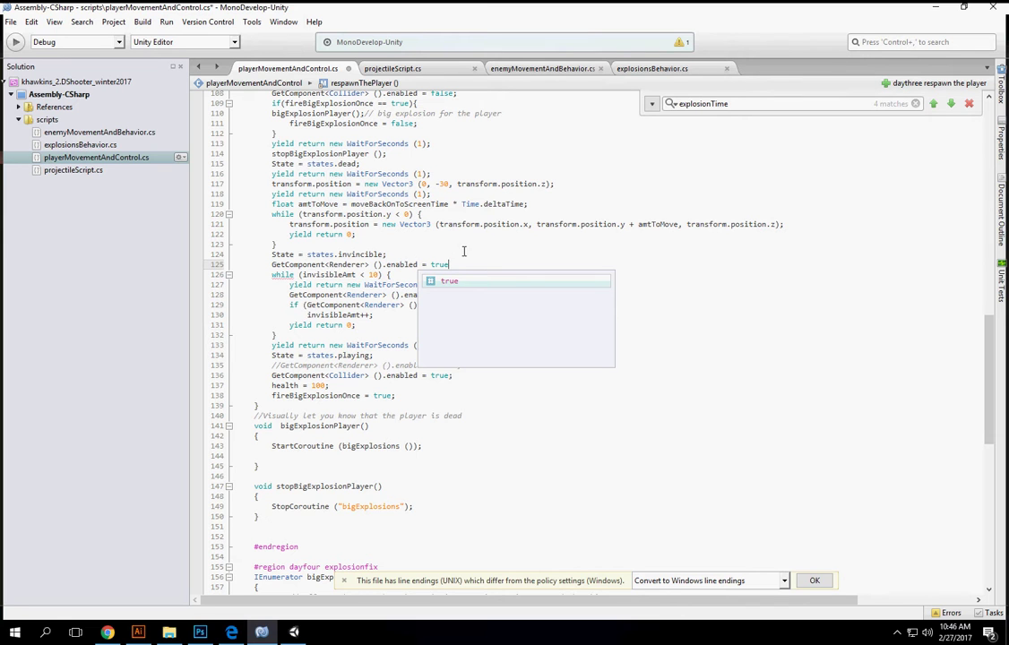
{"action": "type", "text": ";"}
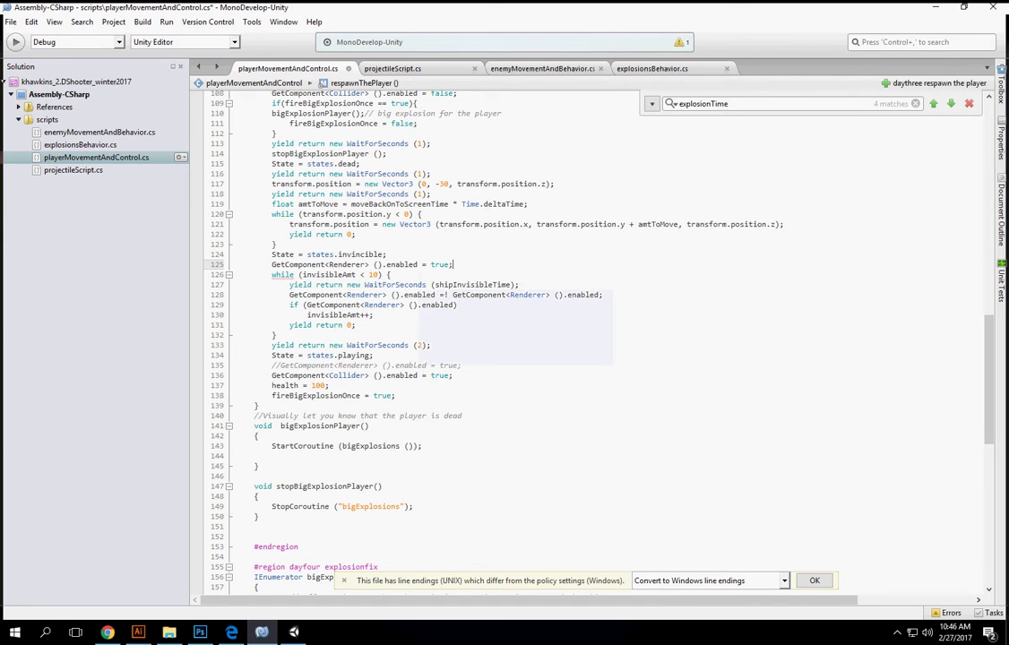
Rebuild all scripts and minimize MonoDevelop to return to Unity.
{"action": "left_click", "coordinate": [143, 21]}
{"action": "left_click", "coordinate": [162, 37]}
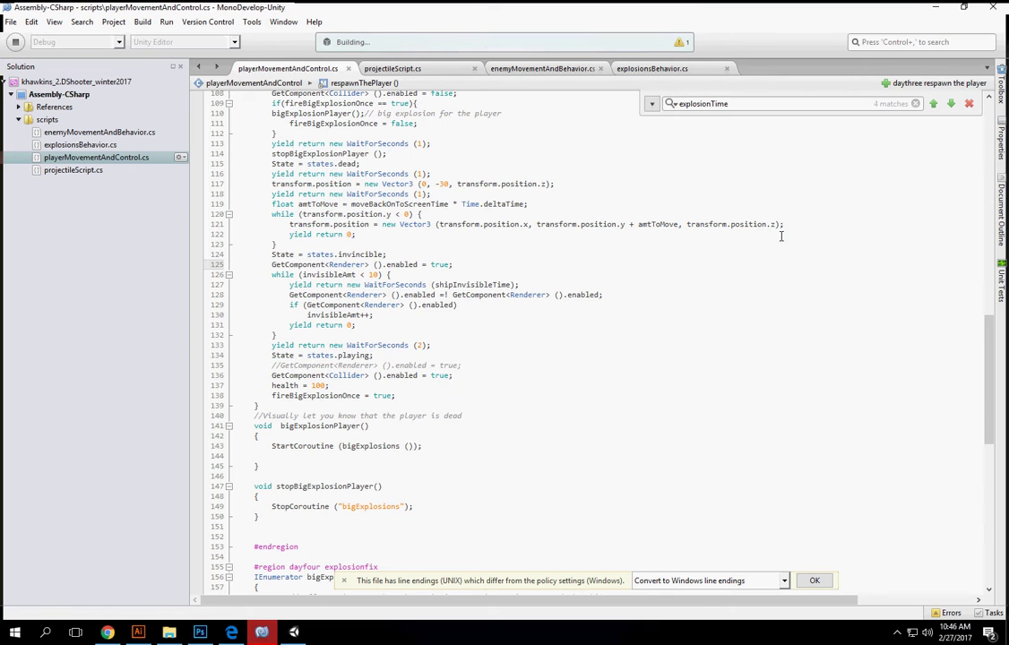
{"action": "left_click", "coordinate": [937, 7]}
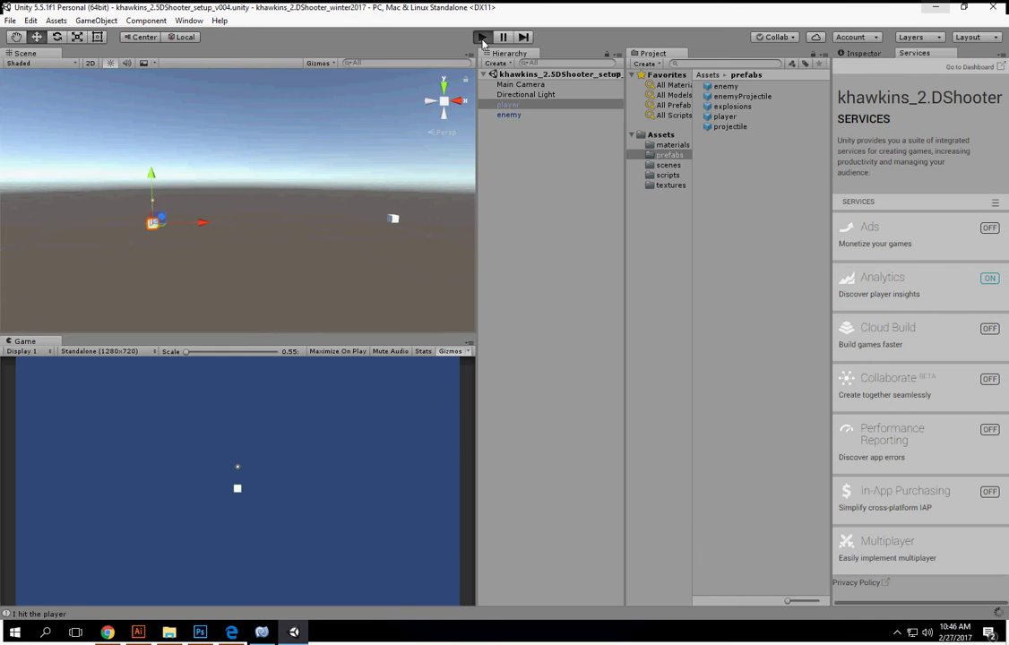
Play the game and steer the ship with the arrow keys until it's hit and respawns.
{"action": "left_click", "coordinate": [483, 38]}
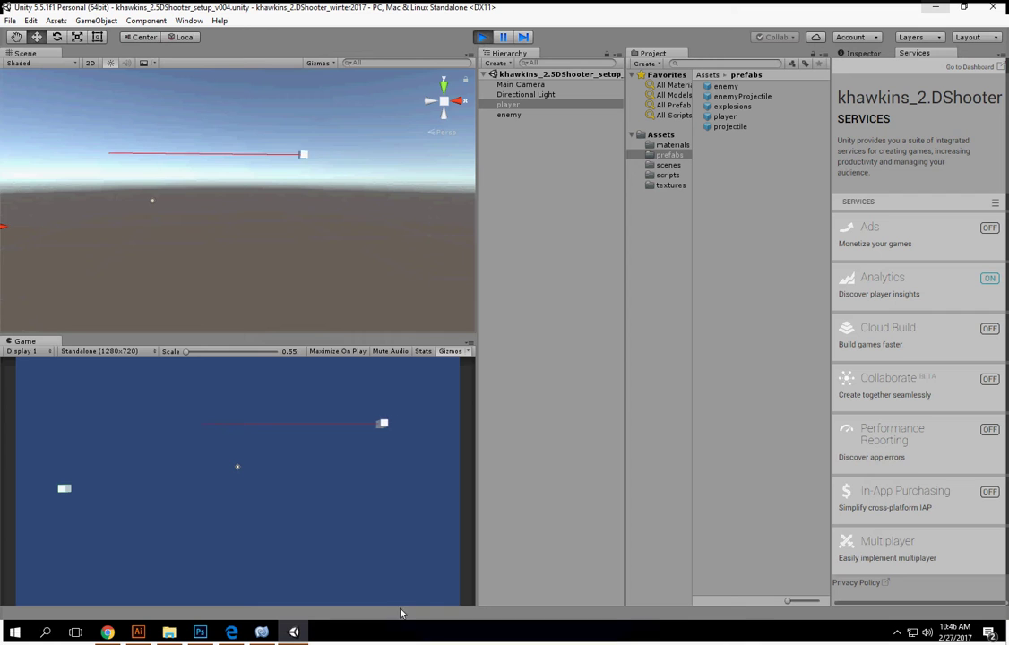
{"action": "key", "text": "Right"}
{"action": "key", "text": "Up"}
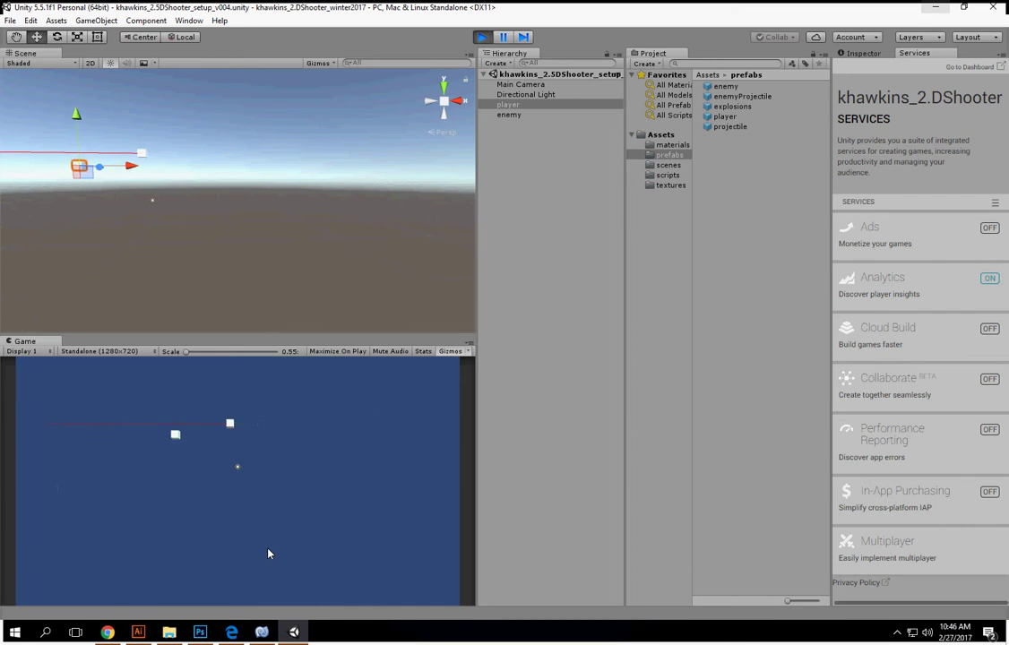
{"action": "key", "text": "Down"}
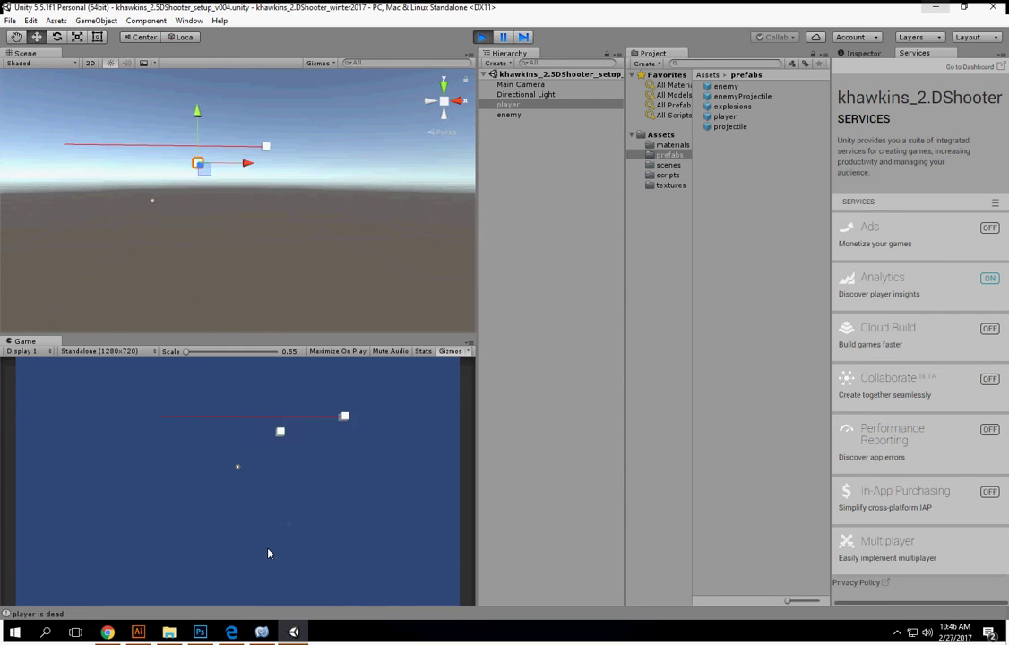
{"action": "key", "text": "Up"}
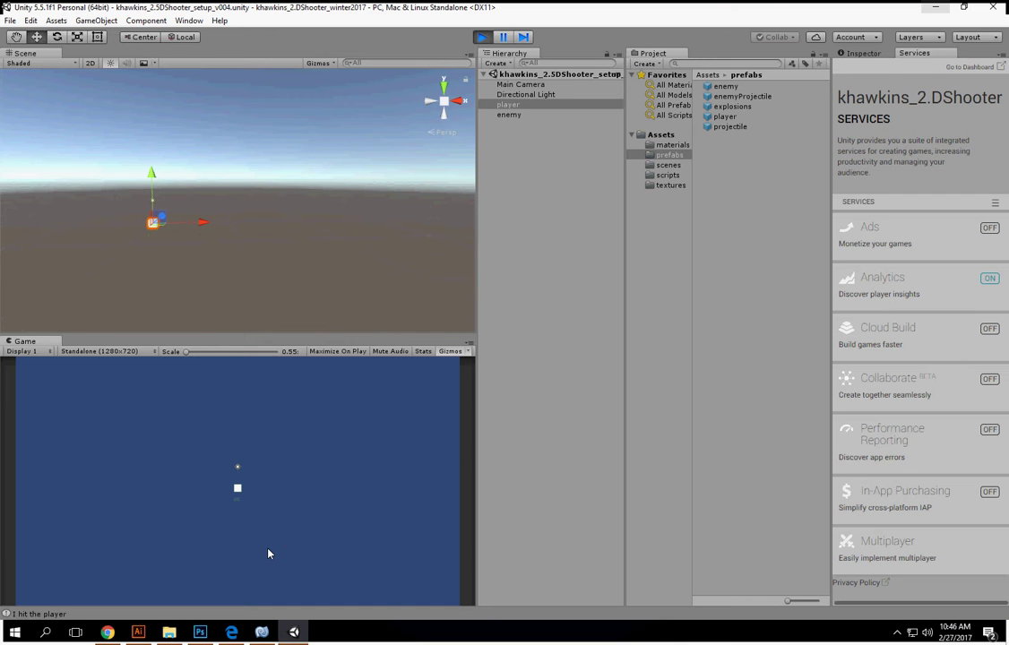
Stop play mode and wrap invisibleAmt++ in braces under its if check on line 129.
{"action": "left_click", "coordinate": [482, 37]}
{"action": "left_click", "coordinate": [261, 633]}
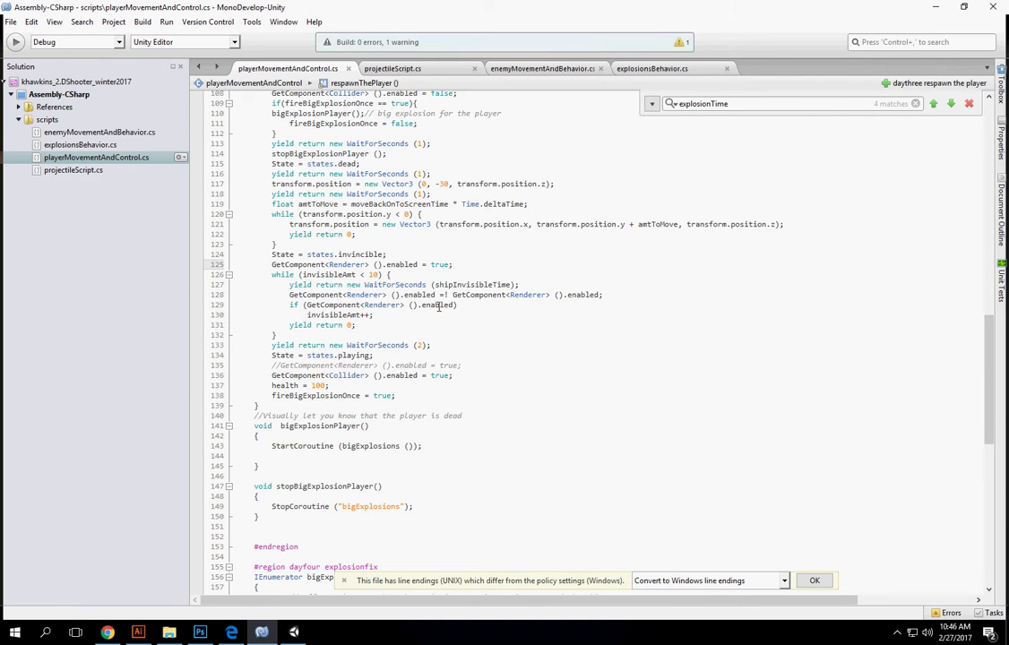
{"action": "left_click", "coordinate": [477, 308]}
{"action": "type", "text": "{"}
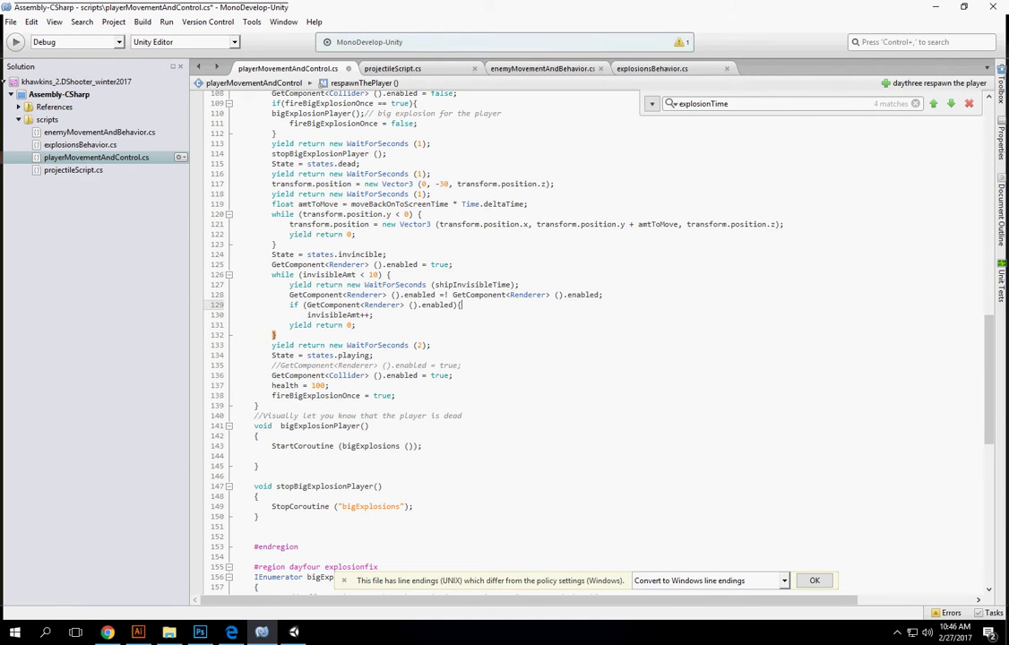
{"action": "key", "text": "Down"}
{"action": "key", "text": "Return"}
{"action": "type", "text": "}"}
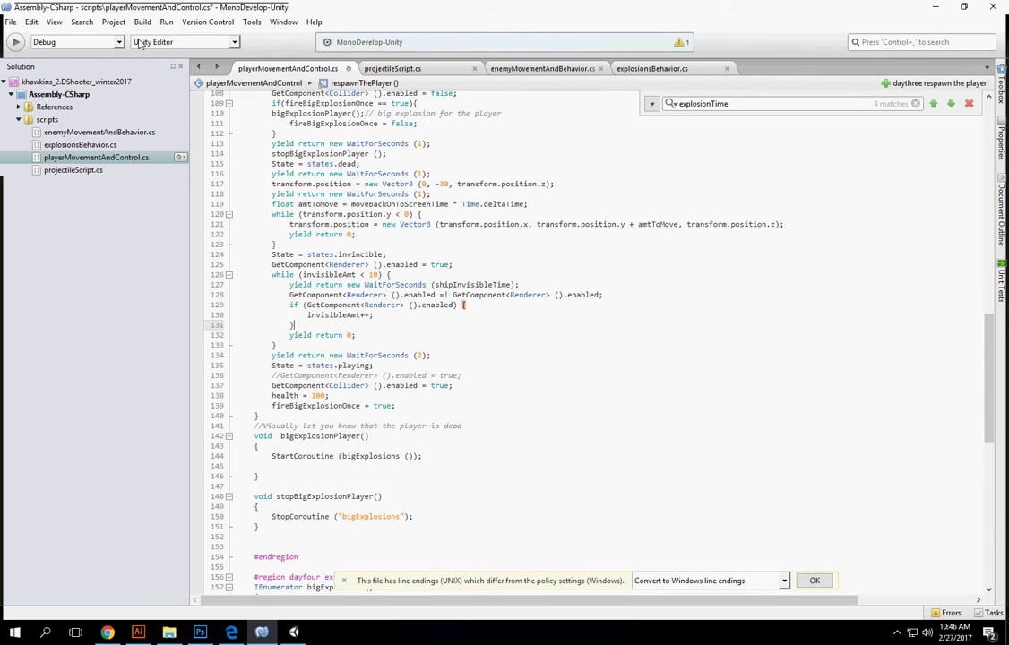
Rebuild all scripts and Alt+Tab back to the Unity editor.
{"action": "left_click", "coordinate": [142, 21]}
{"action": "left_click", "coordinate": [157, 39]}
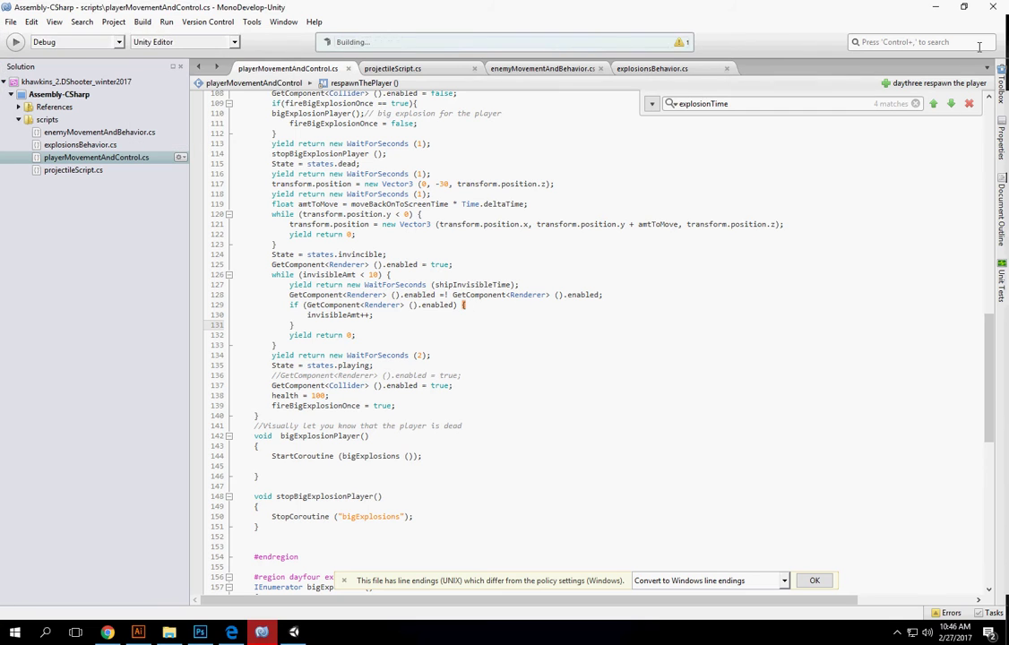
{"action": "key", "text": "alt+Tab"}
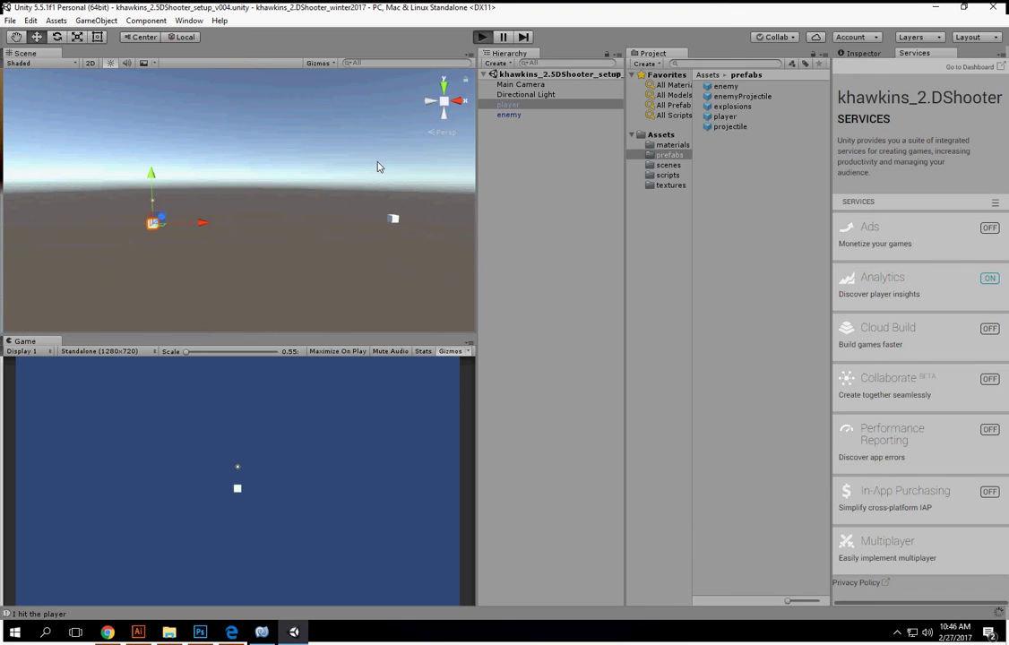
Start play mode with Ctrl+P to watch the ship respawn using the braced counter.
{"action": "key", "text": "ctrl+p"}
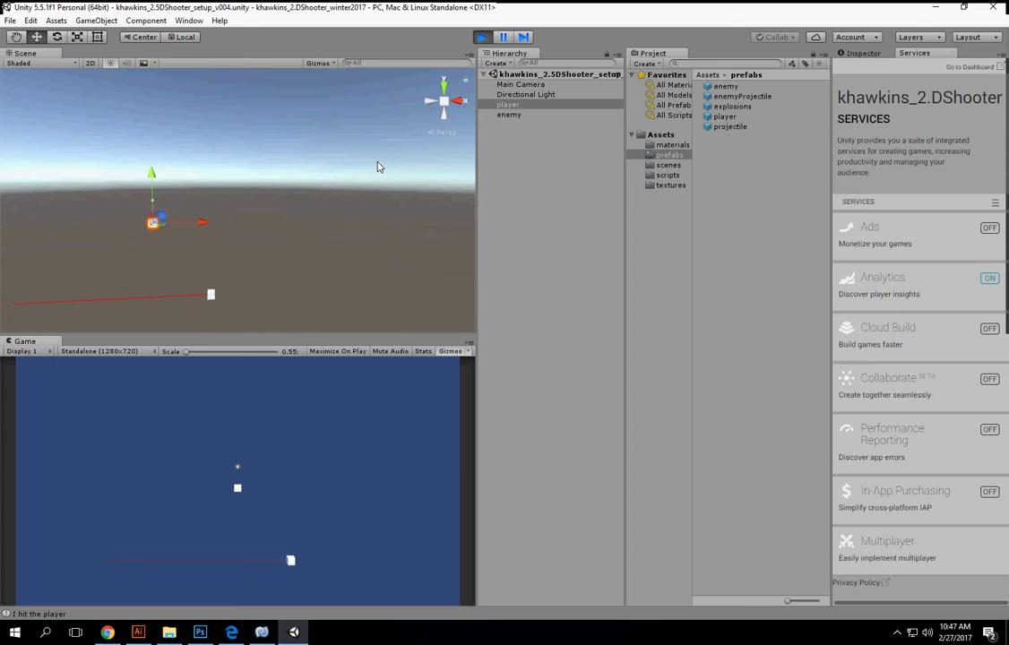
Stop play mode and move the renderer-enable line into the move-back loop after line 121.
{"action": "key", "text": "ctrl+p"}
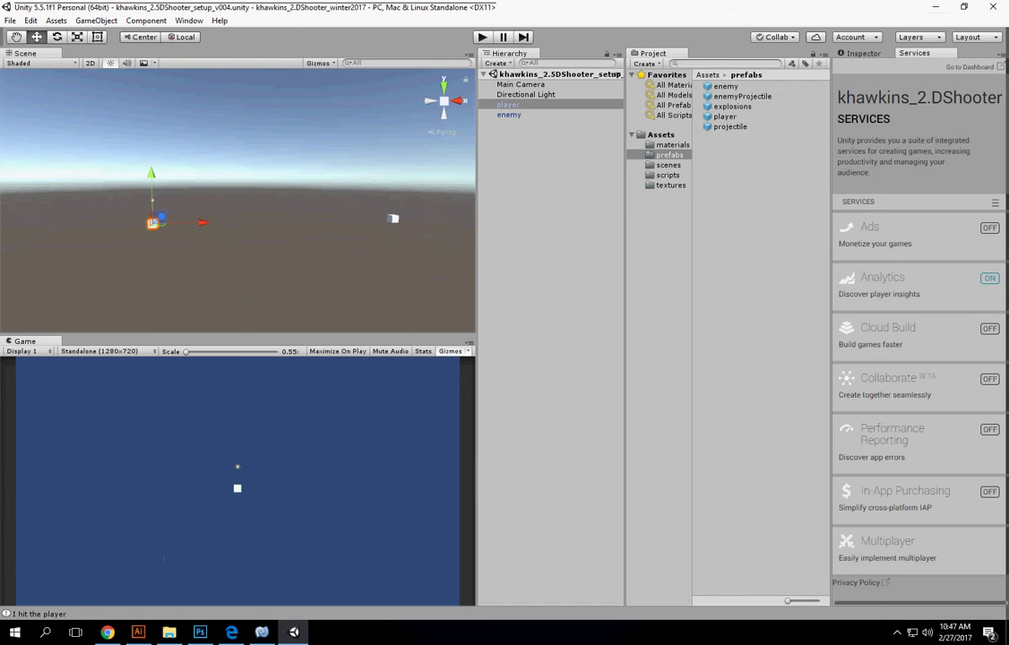
{"action": "left_click", "coordinate": [293, 630]}
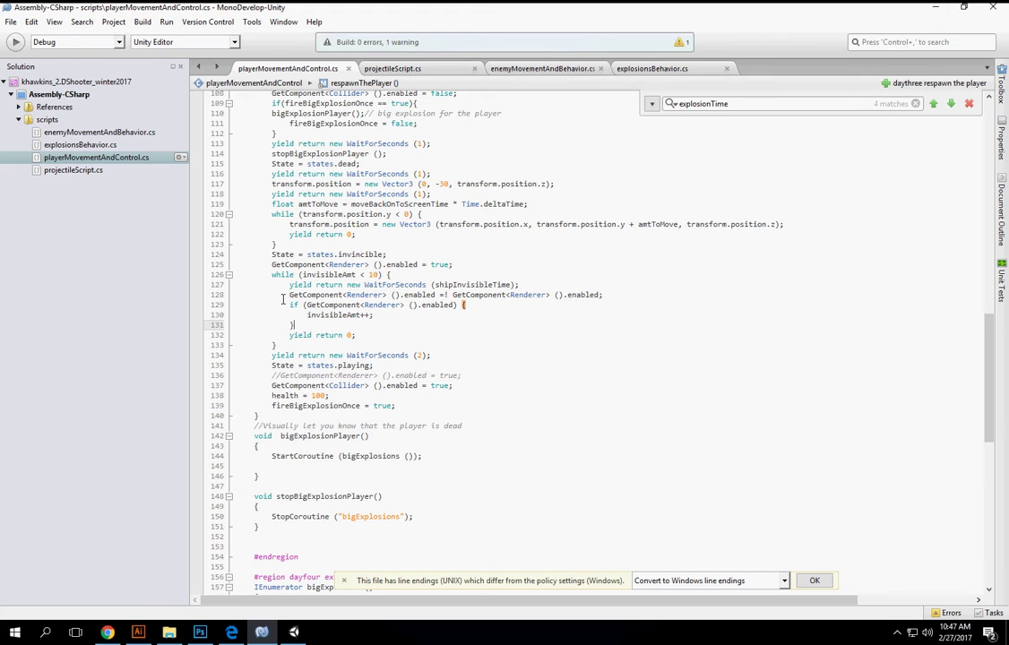
{"action": "scroll", "coordinate": [283, 299], "scroll_direction": "up", "scroll_amount": 2}
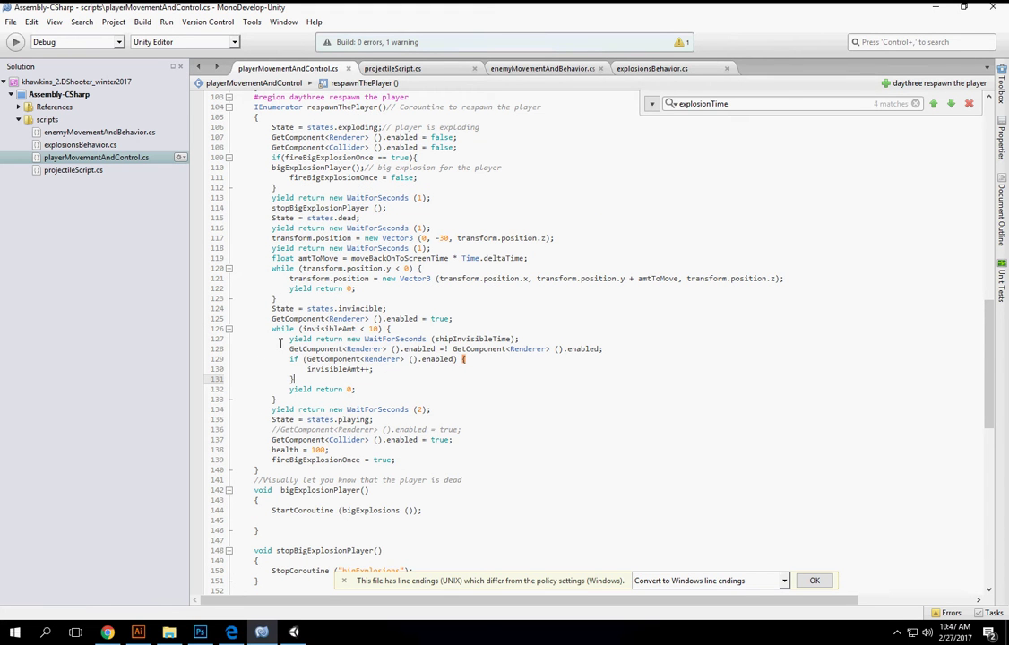
{"action": "left_click_drag", "start_coordinate": [280, 344], "coordinate": [360, 379]}
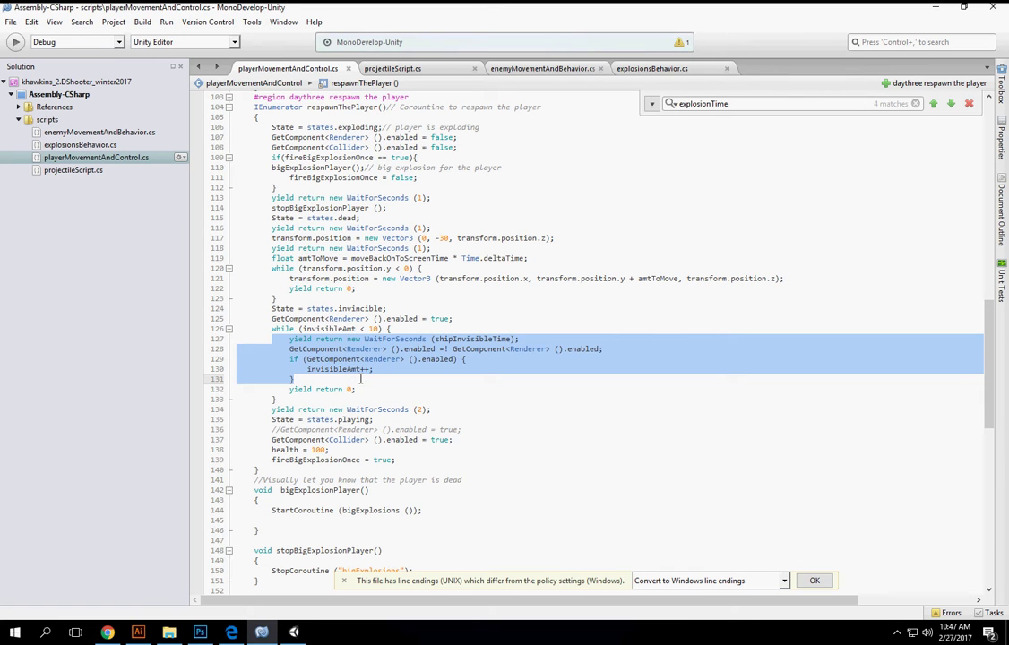
{"action": "left_click", "coordinate": [270, 328]}
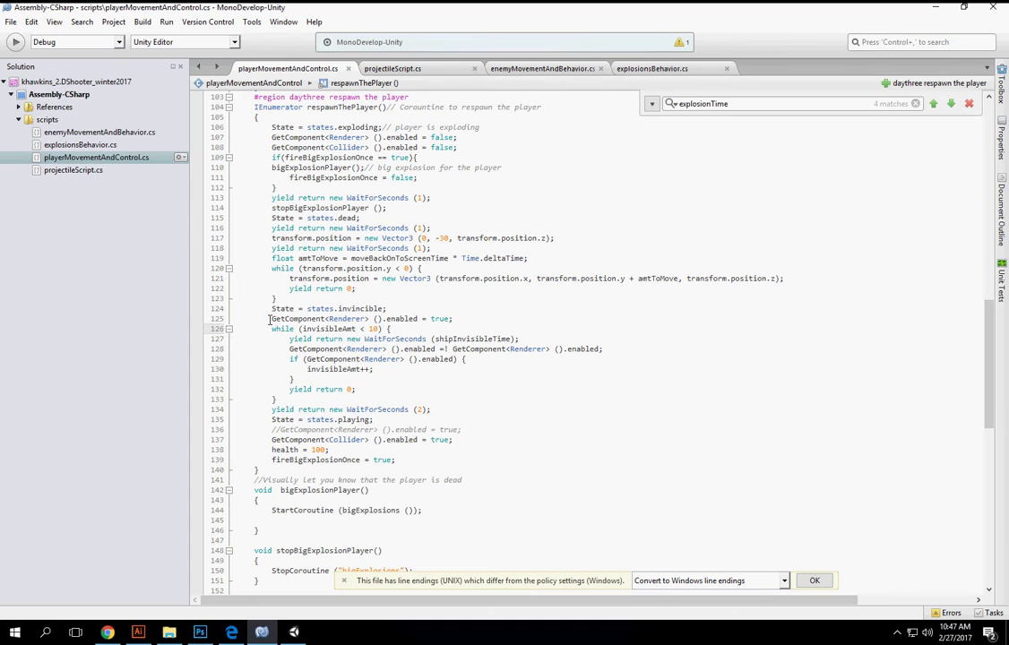
{"action": "left_click_drag", "start_coordinate": [269, 318], "coordinate": [456, 318]}
{"action": "key", "text": "ctrl+c"}
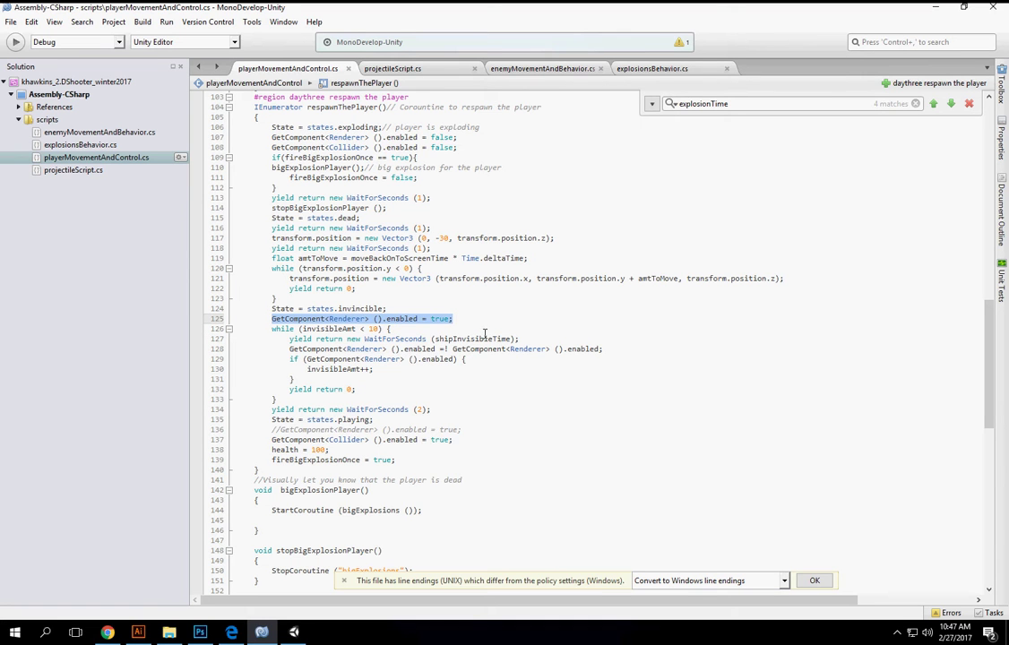
{"action": "key", "text": "Delete"}
{"action": "left_click", "coordinate": [818, 283]}
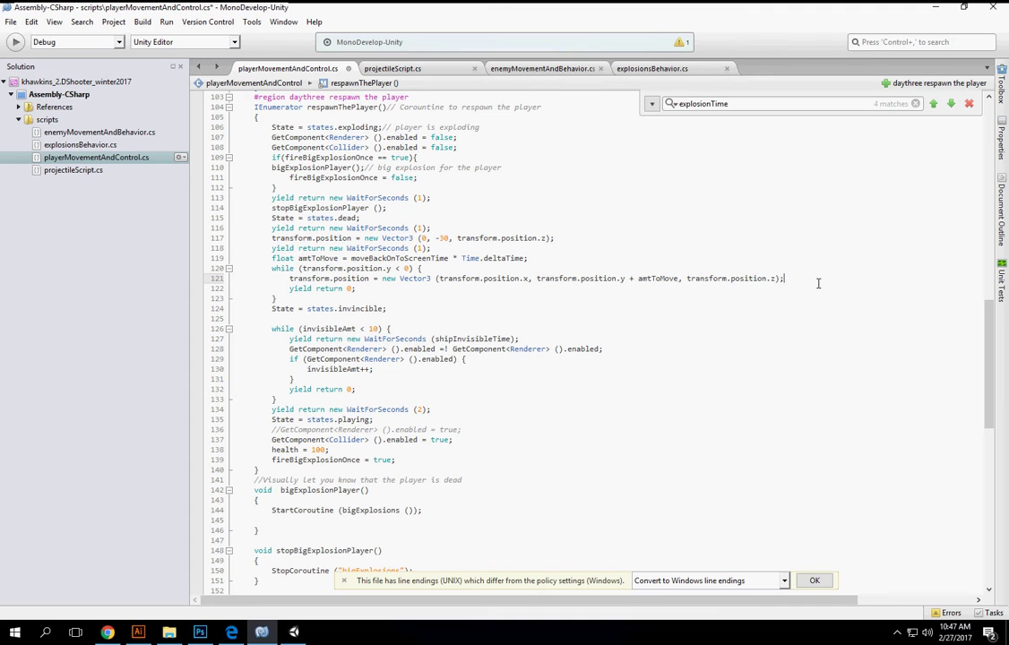
{"action": "key", "text": "Return"}
{"action": "key", "text": "ctrl+v"}
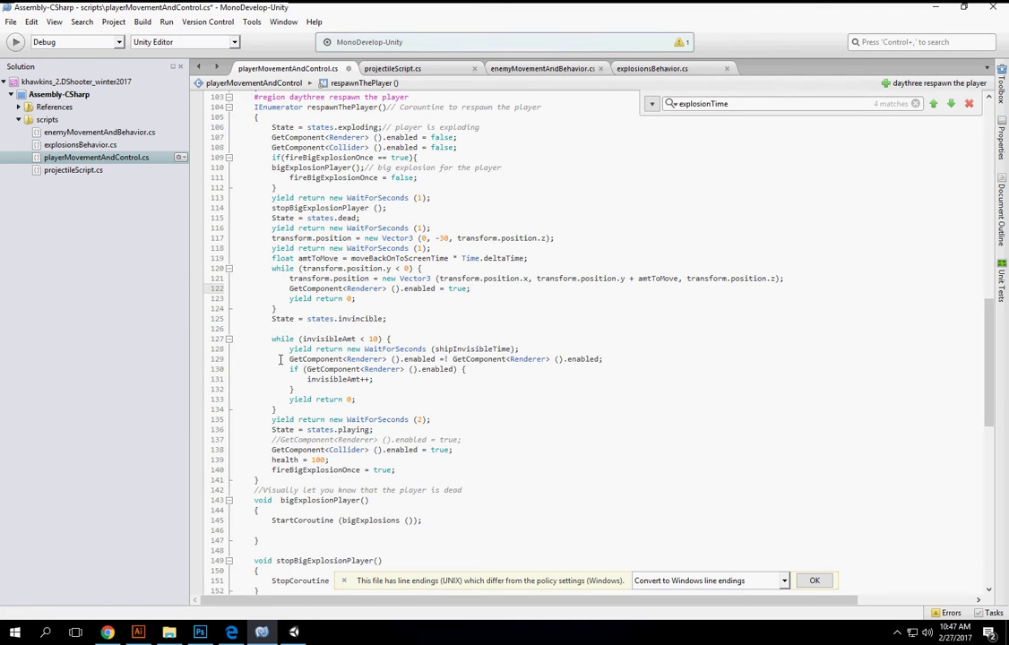
Move the invisibleAmt blink loop inside the move-back loop and delete the leftover yield and brace.
{"action": "left_click_drag", "start_coordinate": [279, 359], "coordinate": [348, 386]}
{"action": "left_click_drag", "start_coordinate": [271, 338], "coordinate": [339, 386]}
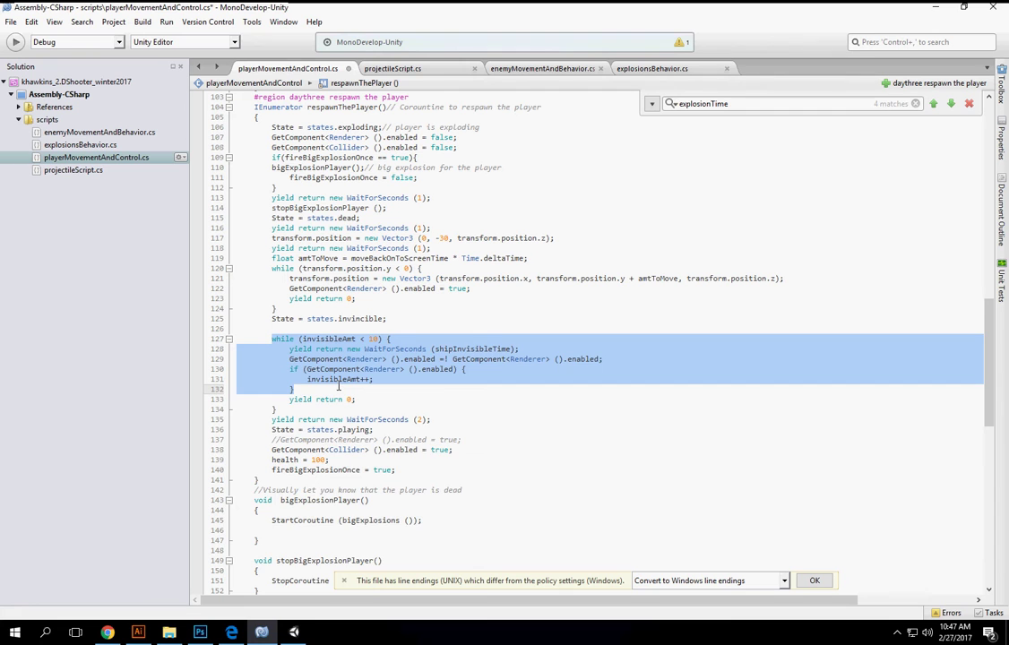
{"action": "key", "text": "Delete"}
{"action": "left_click", "coordinate": [483, 288]}
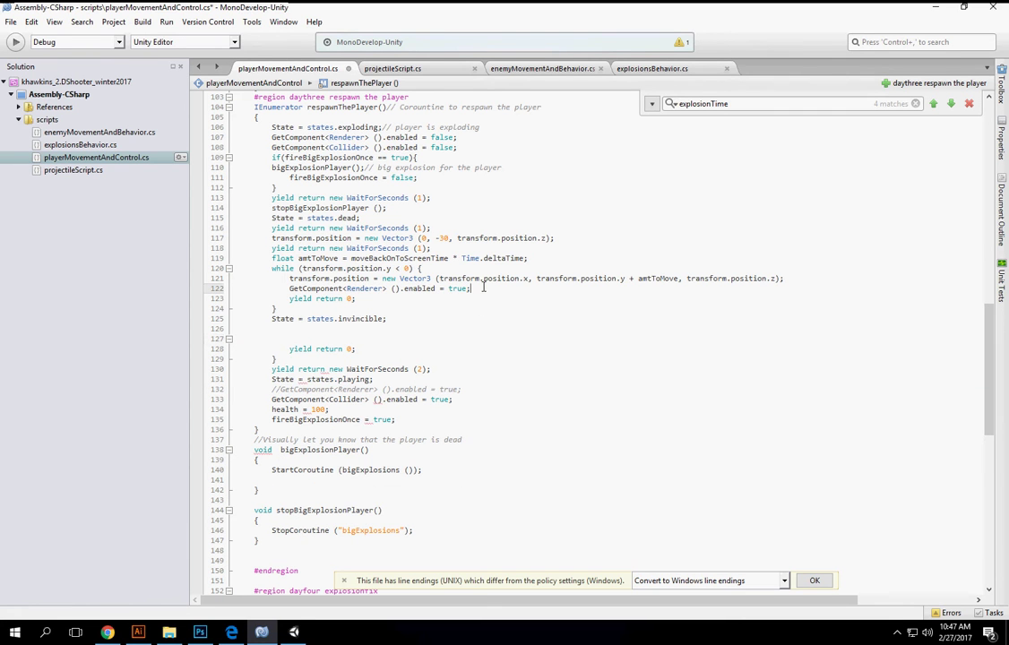
{"action": "key", "text": "Return"}
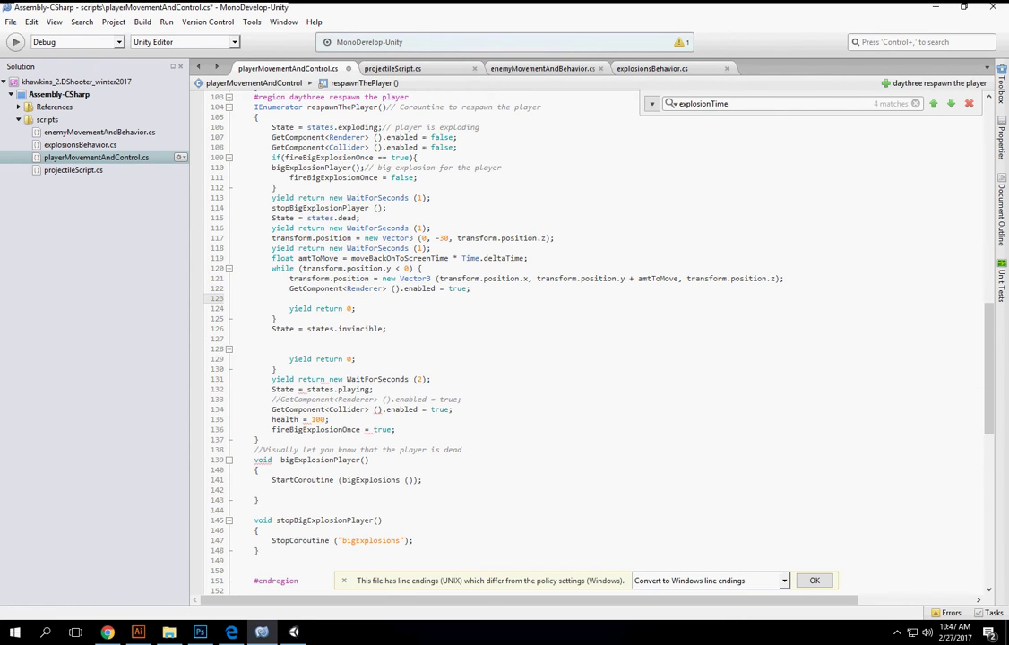
{"action": "key", "text": "ctrl+v"}
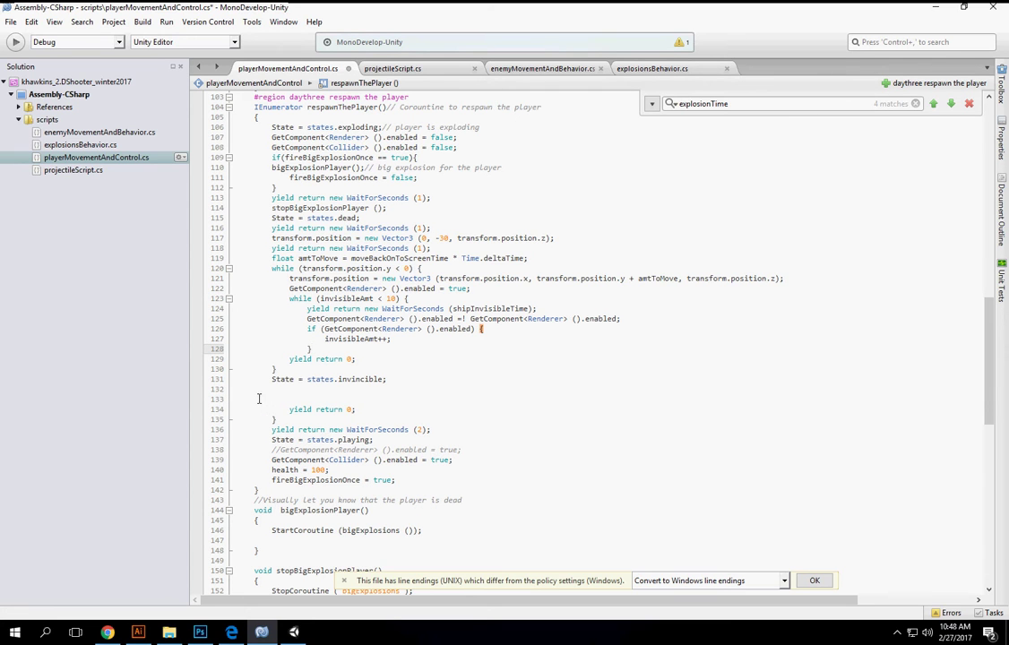
{"action": "left_click_drag", "start_coordinate": [258, 398], "coordinate": [363, 417]}
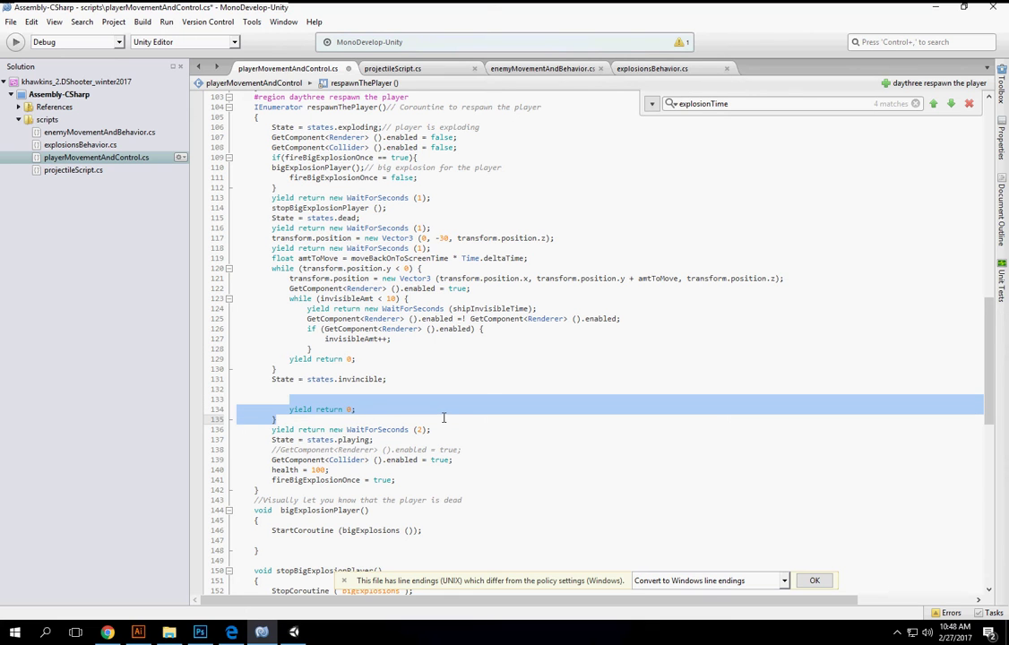
{"action": "key", "text": "BackSpace"}
{"action": "key", "text": "BackSpace"}
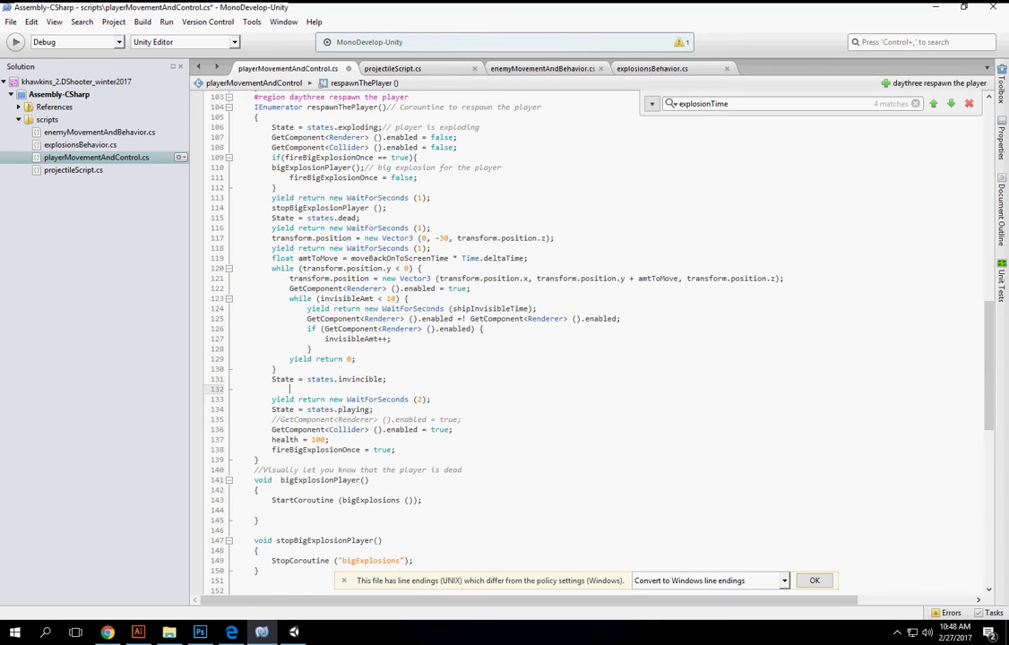
Build to find the brace-expected error and add the missing closing brace at line 140.
{"action": "left_click", "coordinate": [142, 21]}
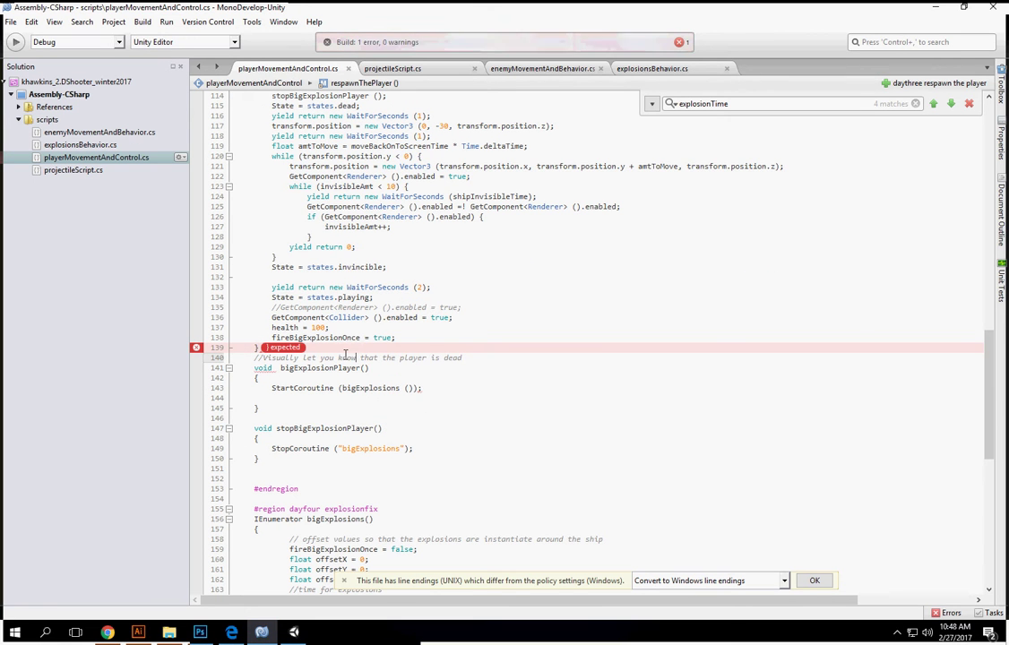
{"action": "left_click", "coordinate": [427, 156]}
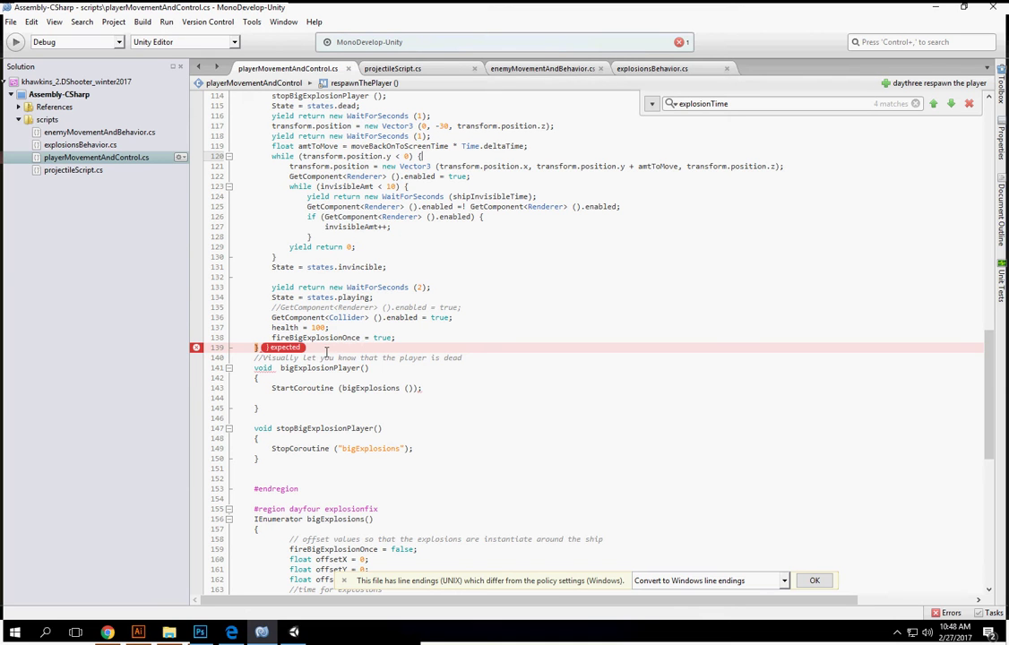
{"action": "left_click", "coordinate": [337, 238]}
{"action": "left_click", "coordinate": [411, 186]}
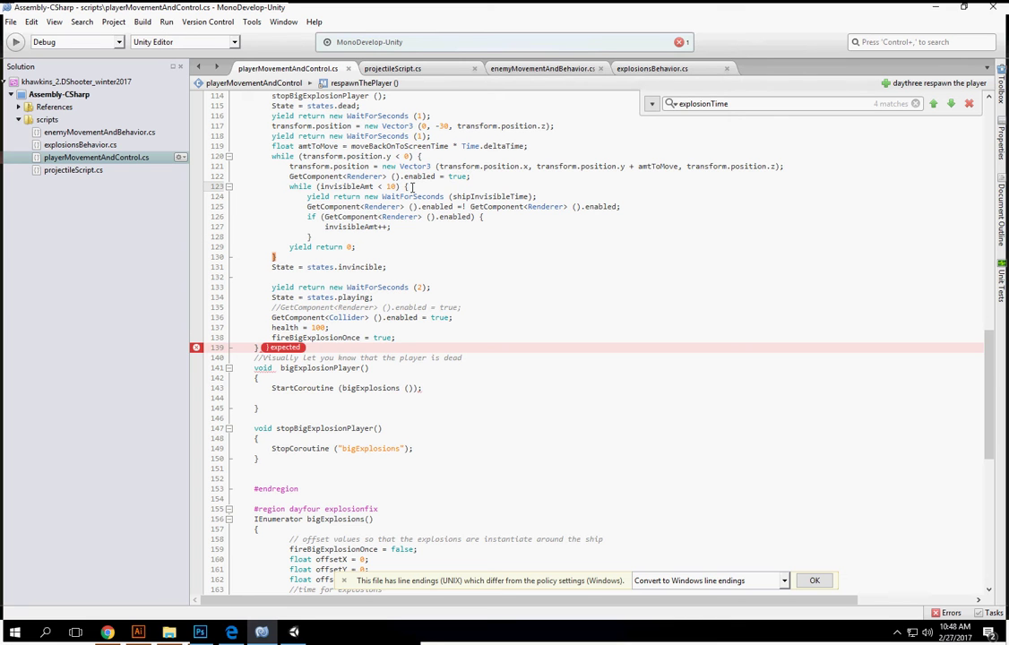
{"action": "scroll", "coordinate": [431, 166], "scroll_direction": "up", "scroll_amount": 2}
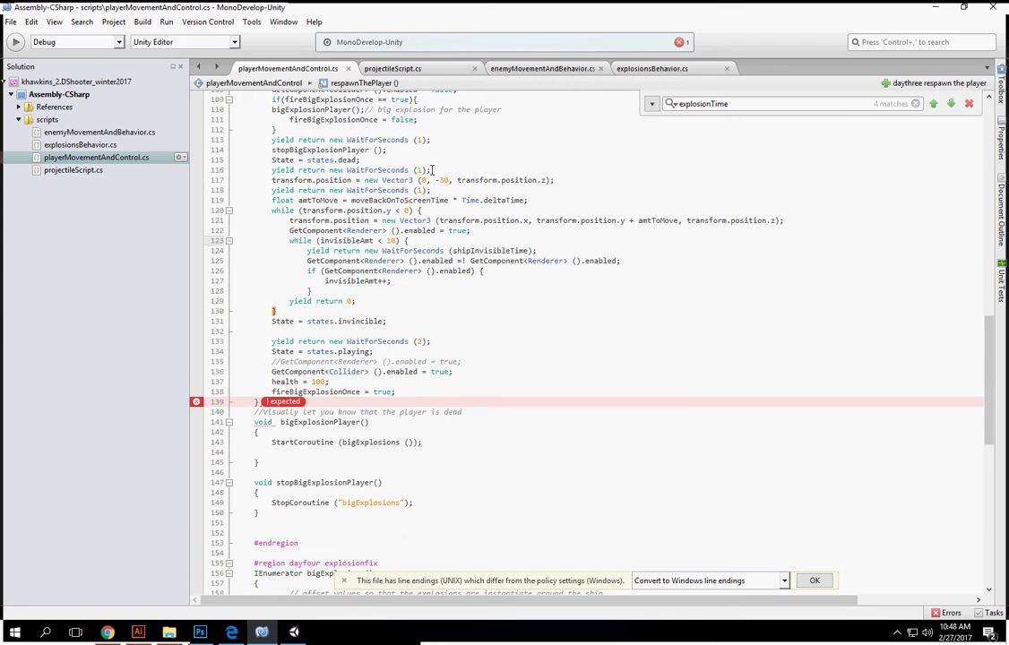
{"action": "scroll", "coordinate": [430, 170], "scroll_direction": "up", "scroll_amount": 2}
{"action": "left_click", "coordinate": [275, 115]}
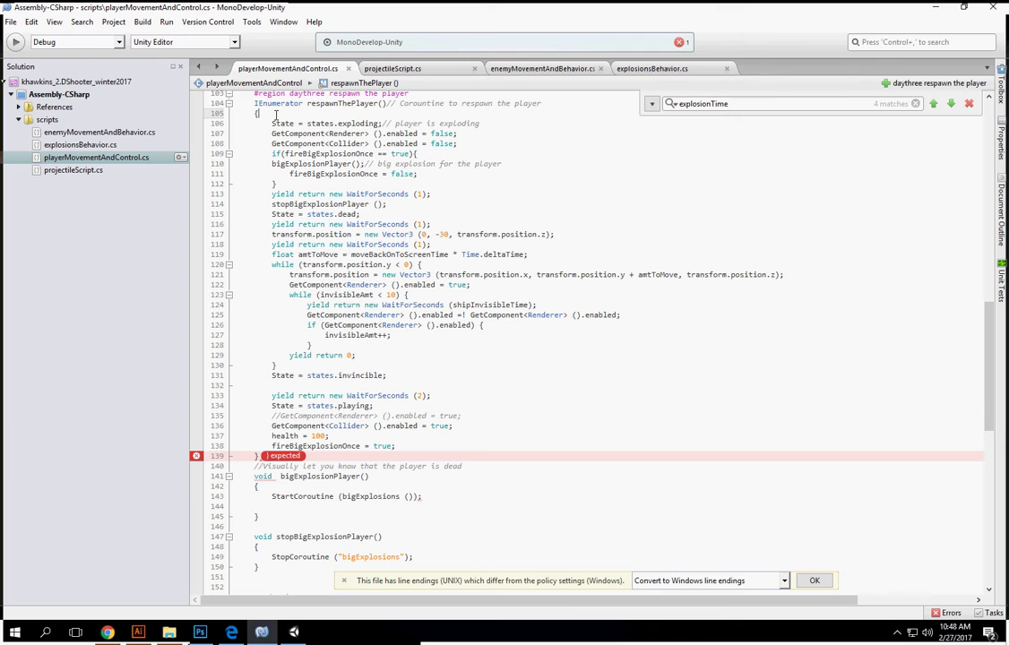
{"action": "scroll", "coordinate": [338, 467], "scroll_direction": "down", "scroll_amount": 4}
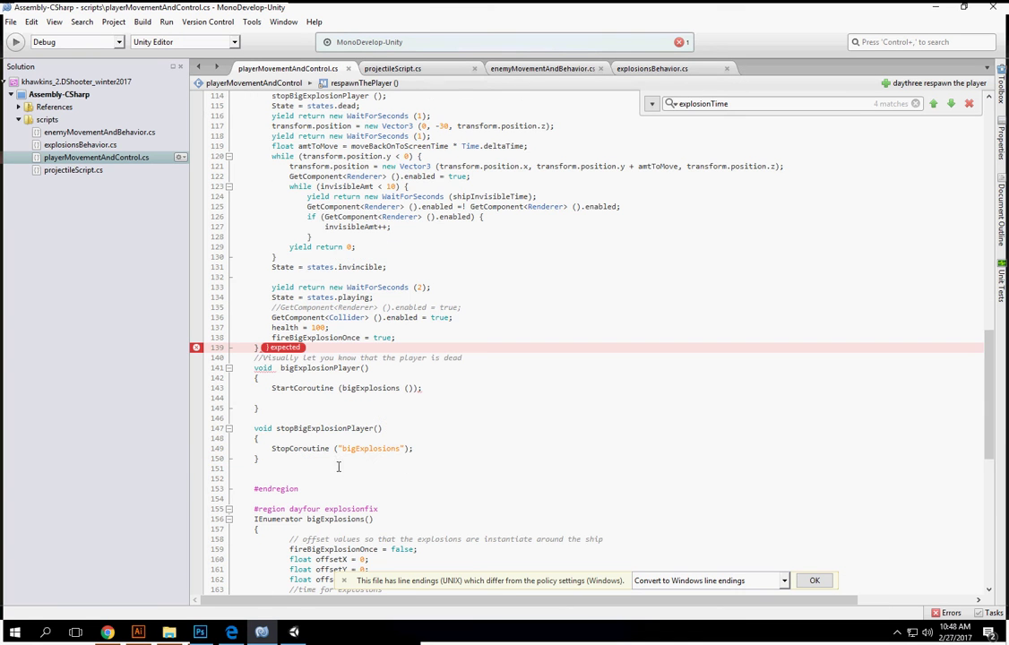
{"action": "left_click", "coordinate": [339, 346]}
{"action": "key", "text": "Return"}
{"action": "type", "text": "}"}
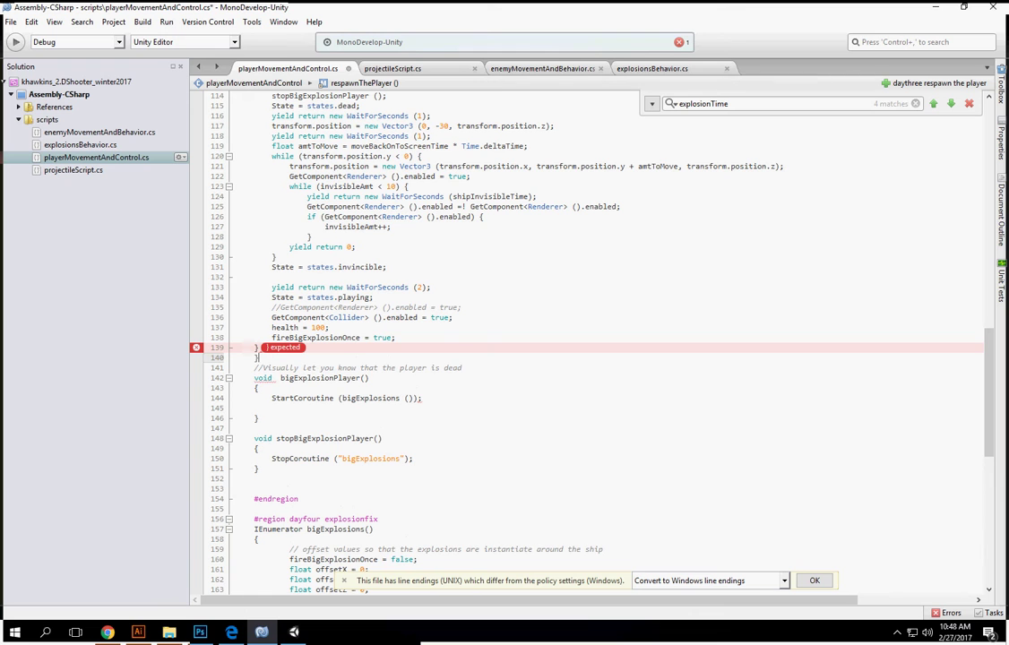
Rebuild all with 0 errors and minimize MonoDevelop to return to Unity.
{"action": "left_click", "coordinate": [142, 22]}
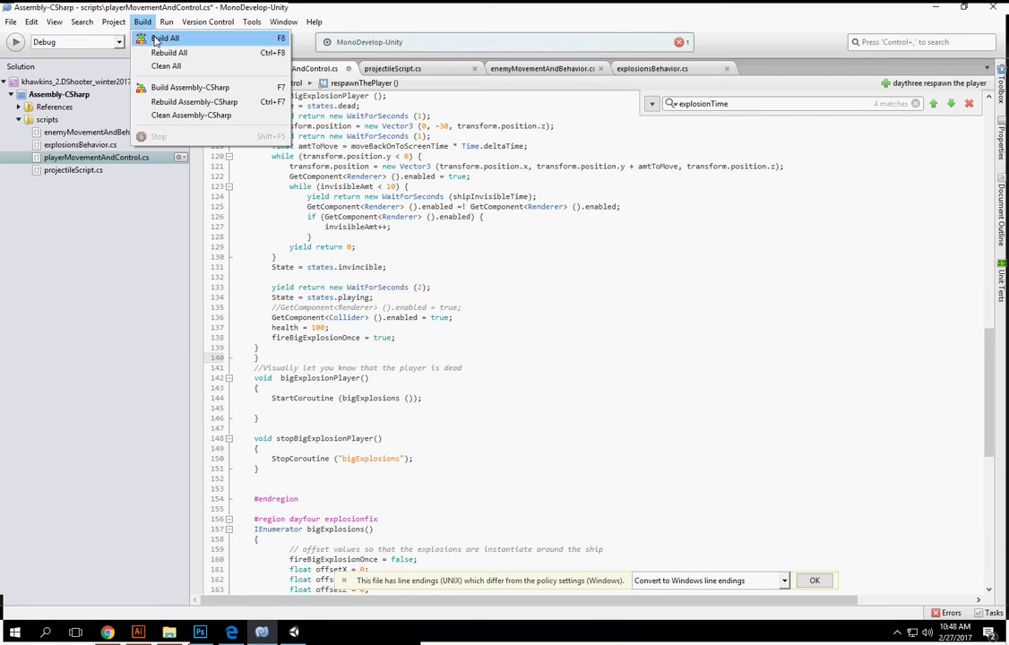
{"action": "left_click", "coordinate": [162, 39]}
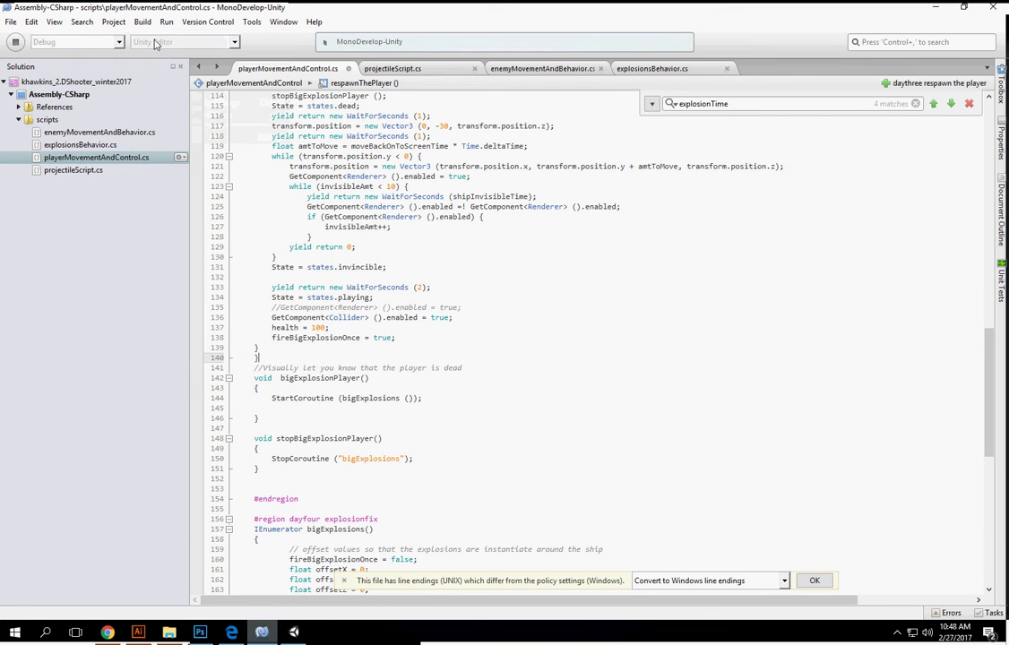
{"action": "left_click", "coordinate": [934, 7]}
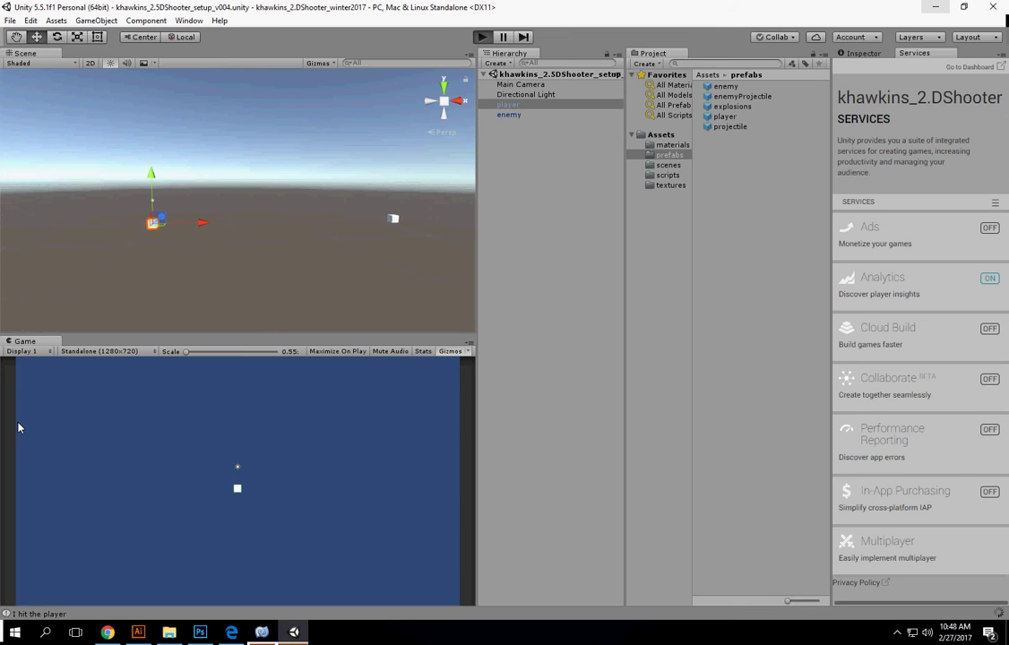
Play-test the nested blink loop, watching the ship get hit and respawn, then stop playing.
{"action": "key", "text": "ctrl+p"}
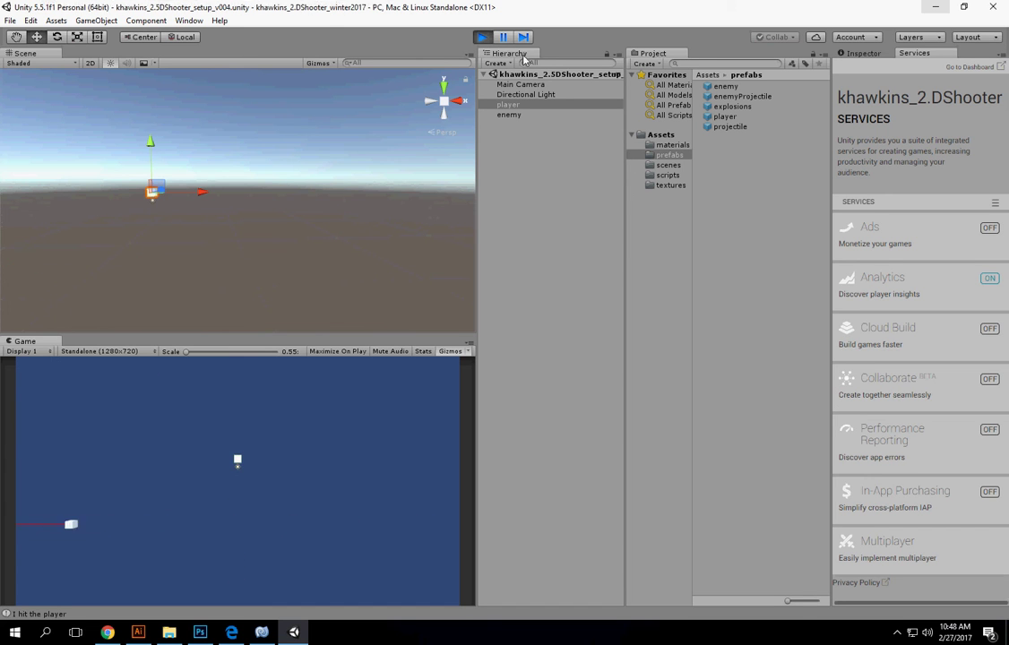
{"action": "left_click", "coordinate": [482, 37]}
Undo the loop restructuring so the blink loop follows the invincible state again.
{"action": "left_click", "coordinate": [261, 632]}
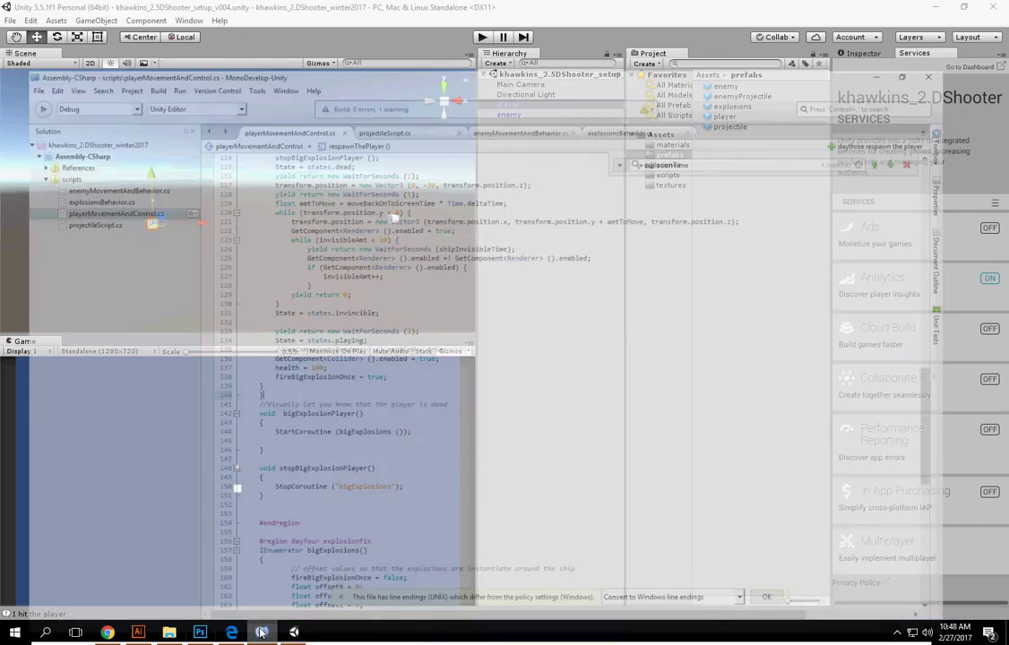
{"action": "scroll", "coordinate": [470, 347], "scroll_direction": "up", "scroll_amount": 2}
{"action": "key", "text": "Return"}
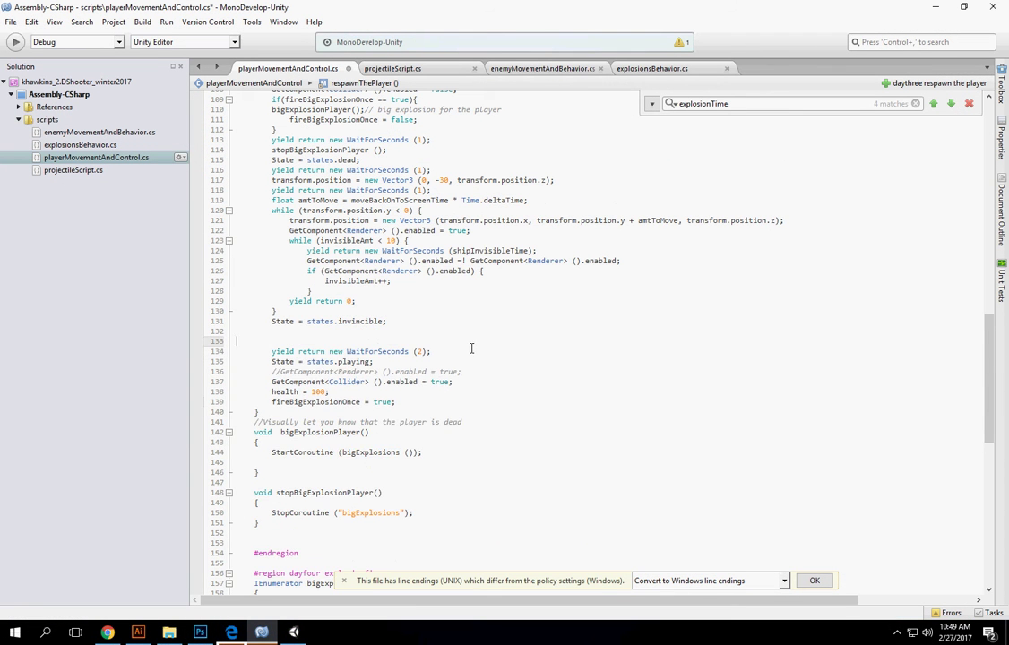
{"action": "key", "text": "ctrl+z"}
{"action": "key", "text": "ctrl+z"}
{"action": "key", "text": "ctrl+z"}
{"action": "key", "text": "ctrl+z"}
{"action": "key", "text": "ctrl+z"}
{"action": "key", "text": "ctrl+z"}
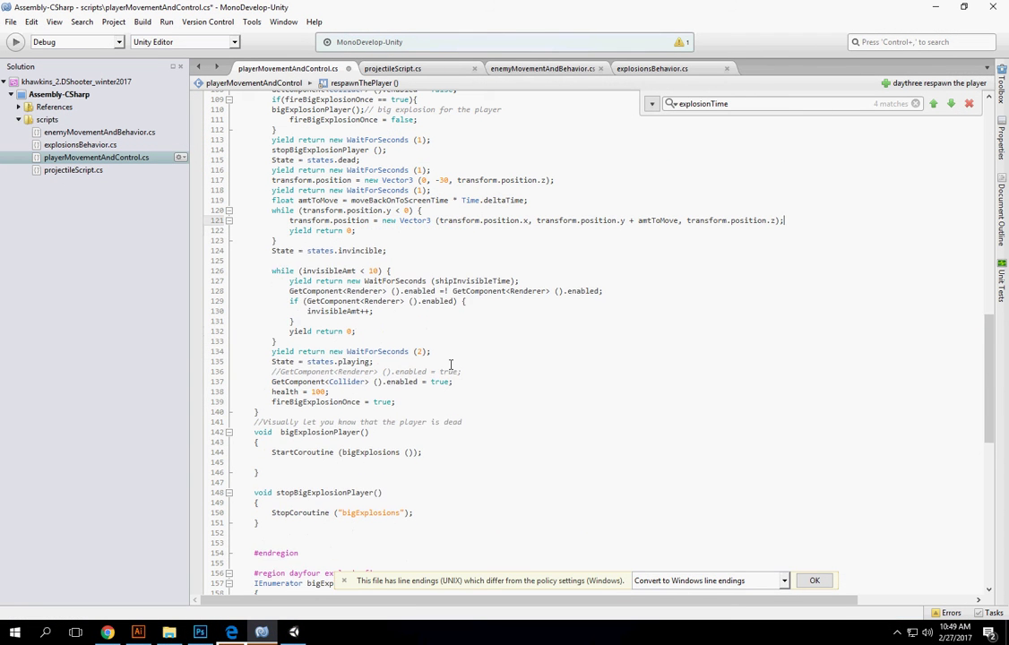
{"action": "key", "text": "ctrl+z"}
{"action": "key", "text": "ctrl+z"}
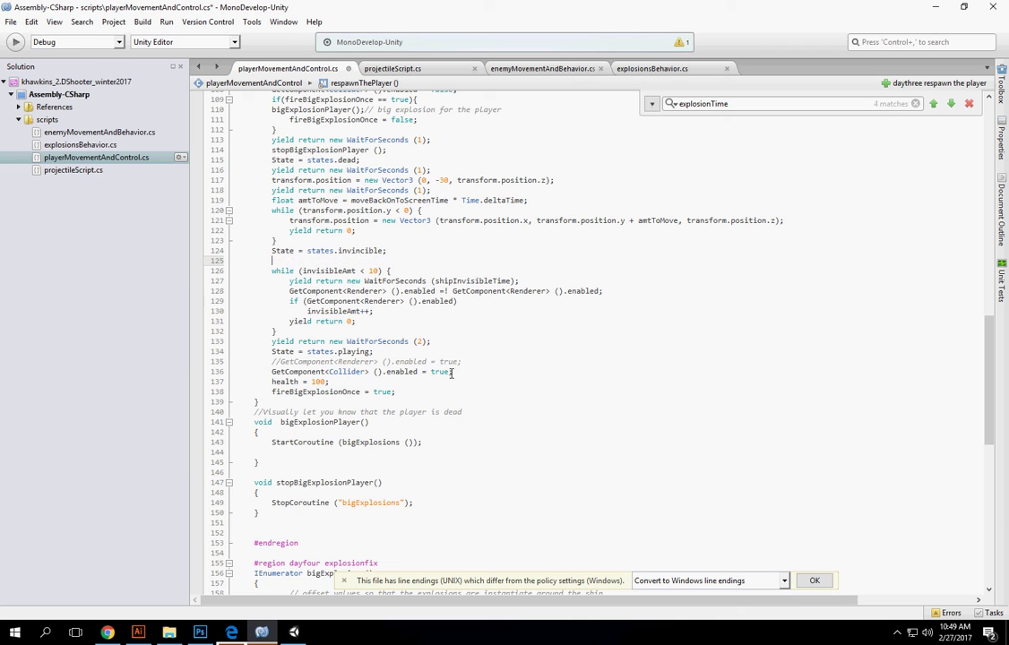
{"action": "key", "text": "ctrl+z"}
{"action": "key", "text": "ctrl+z"}
{"action": "key", "text": "ctrl+z"}
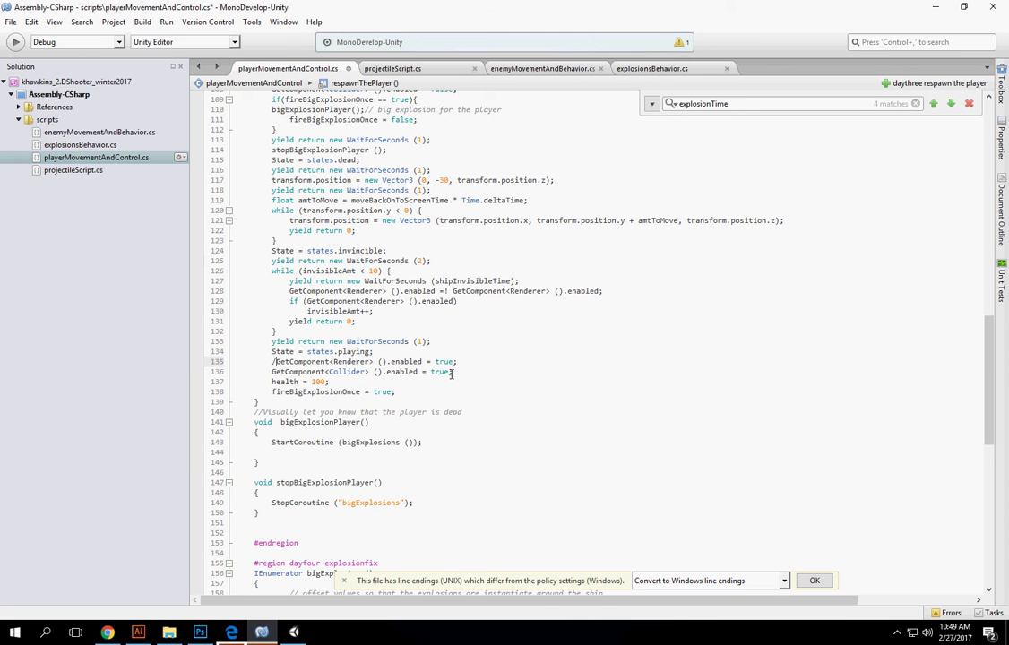
{"action": "key", "text": "ctrl+z"}
{"action": "key", "text": "ctrl+z"}
{"action": "key", "text": "ctrl+z"}
Scroll through playerMovementAndControl.cs top to bottom and check the running background apps.
{"action": "scroll", "coordinate": [439, 374], "scroll_direction": "up", "scroll_amount": 6}
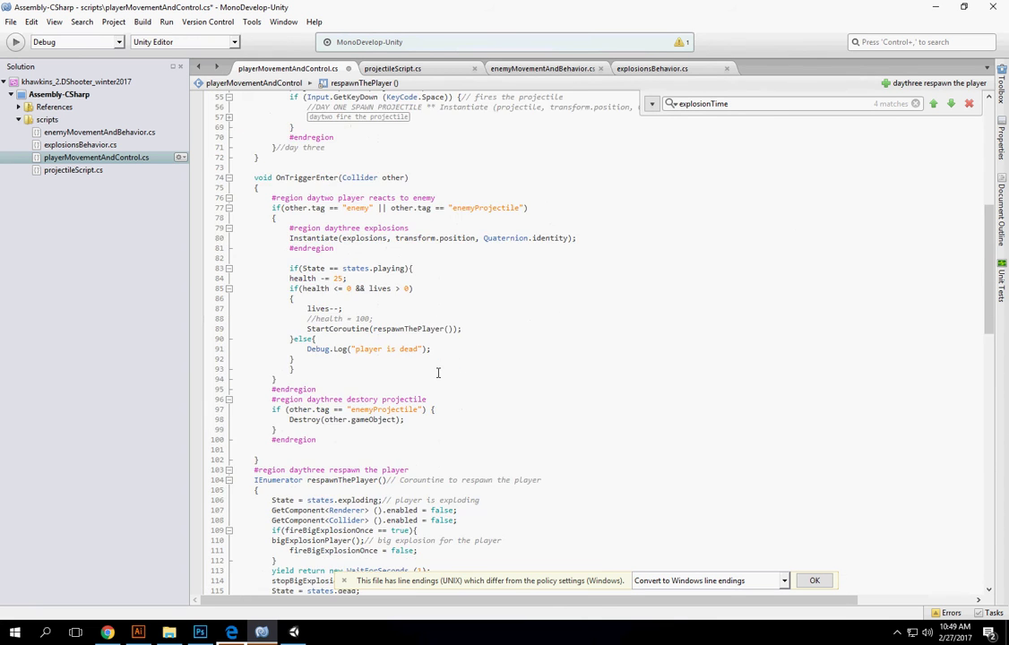
{"action": "scroll", "coordinate": [439, 374], "scroll_direction": "up", "scroll_amount": 5}
{"action": "scroll", "coordinate": [438, 375], "scroll_direction": "up", "scroll_amount": 8}
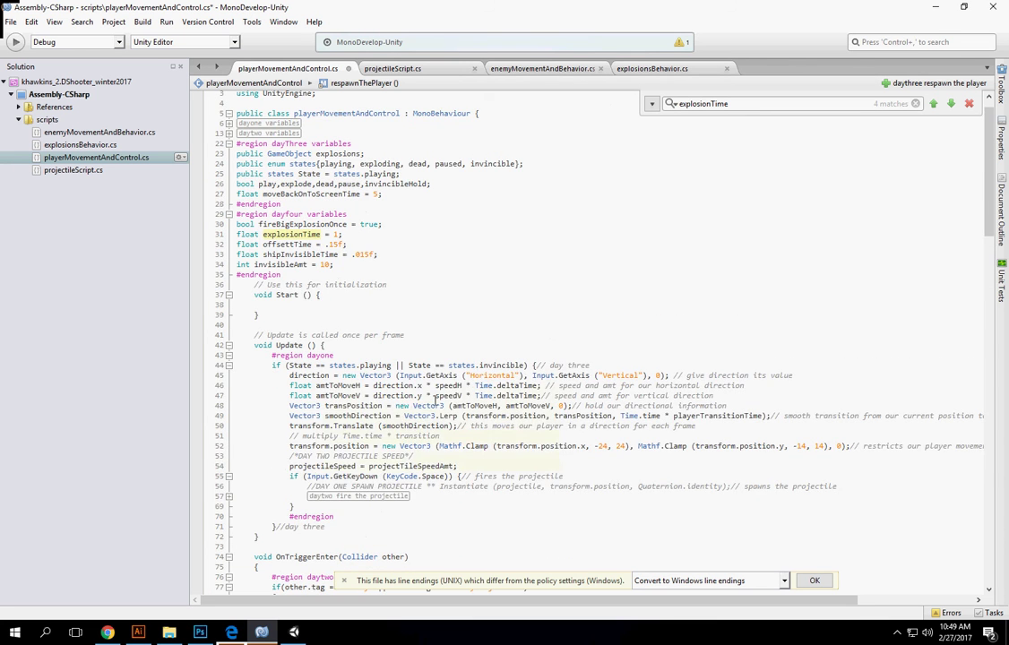
{"action": "scroll", "coordinate": [444, 412], "scroll_direction": "down", "scroll_amount": 10}
{"action": "scroll", "coordinate": [448, 447], "scroll_direction": "down", "scroll_amount": 10}
{"action": "scroll", "coordinate": [451, 464], "scroll_direction": "down", "scroll_amount": 5}
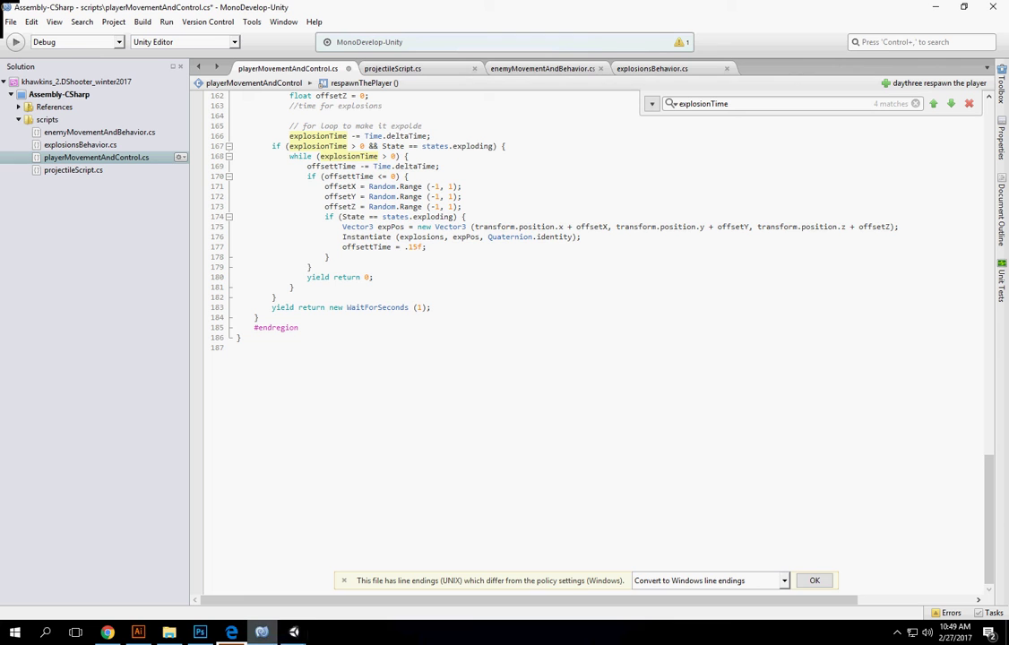
{"action": "left_click", "coordinate": [897, 633]}
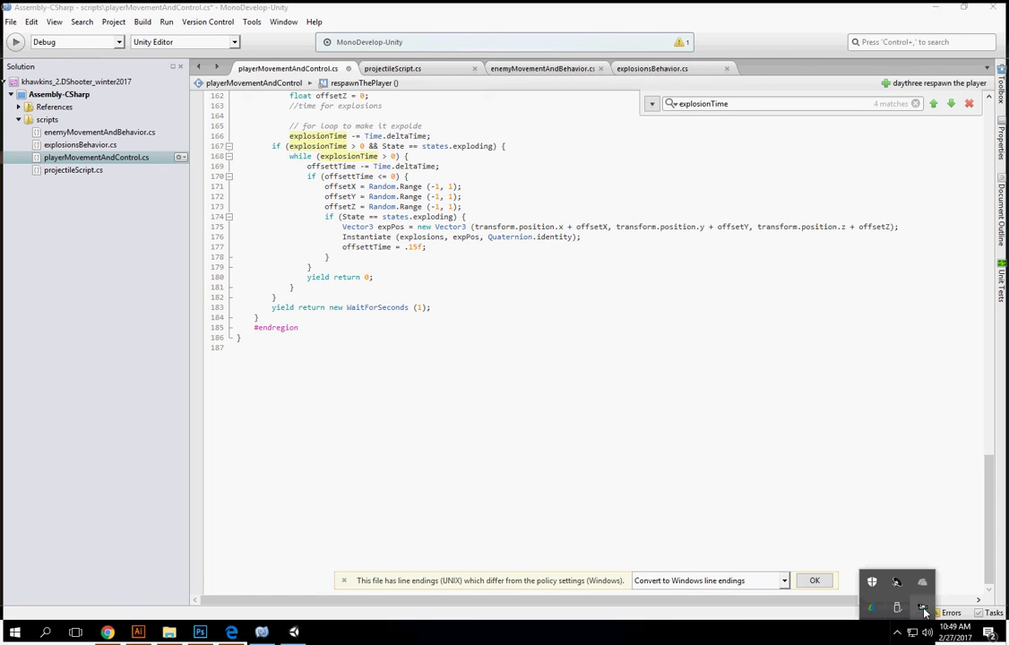